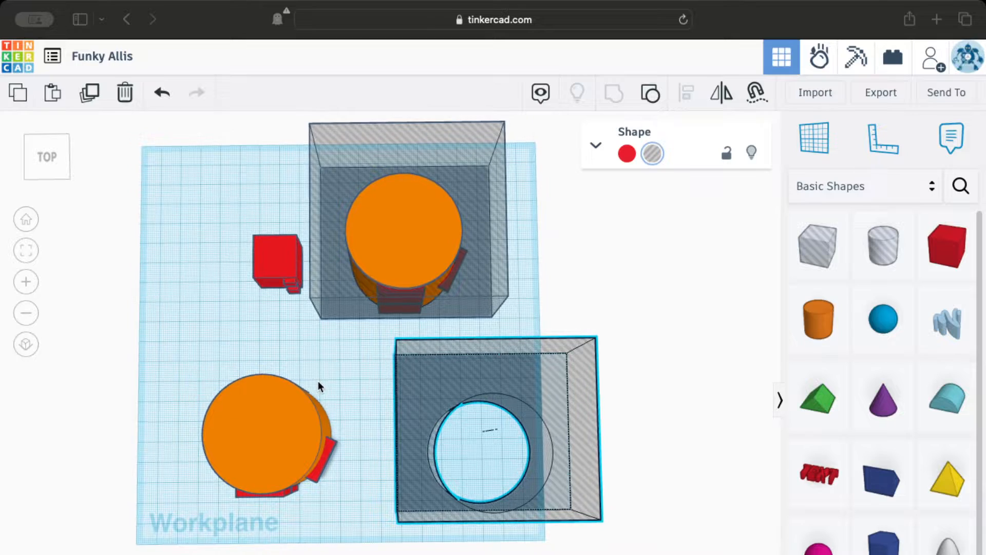
Inspect the red cube with its small attached boxes and the drawer boxes around the cylinder from several angles.
scroll(436, 297, "up", 3)
scroll(407, 298, "up", 6)
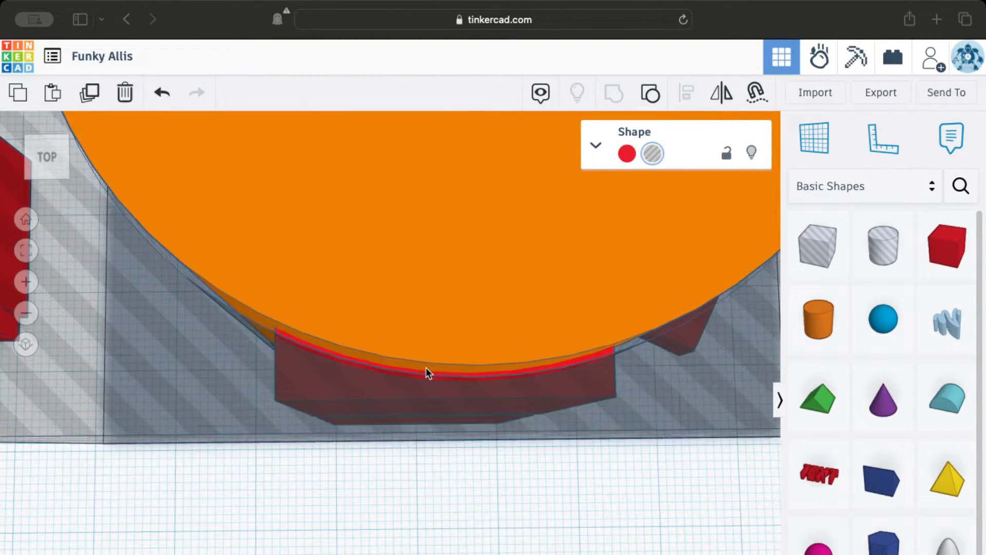
scroll(417, 272, "up", 3)
scroll(417, 360, "down", 3)
scroll(416, 359, "down", 8)
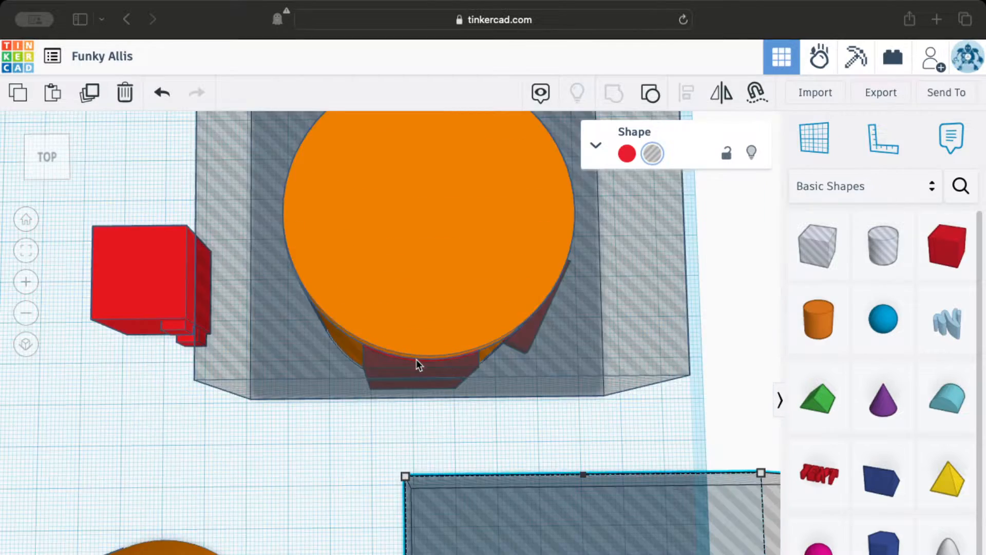
scroll(161, 321, "up", 6)
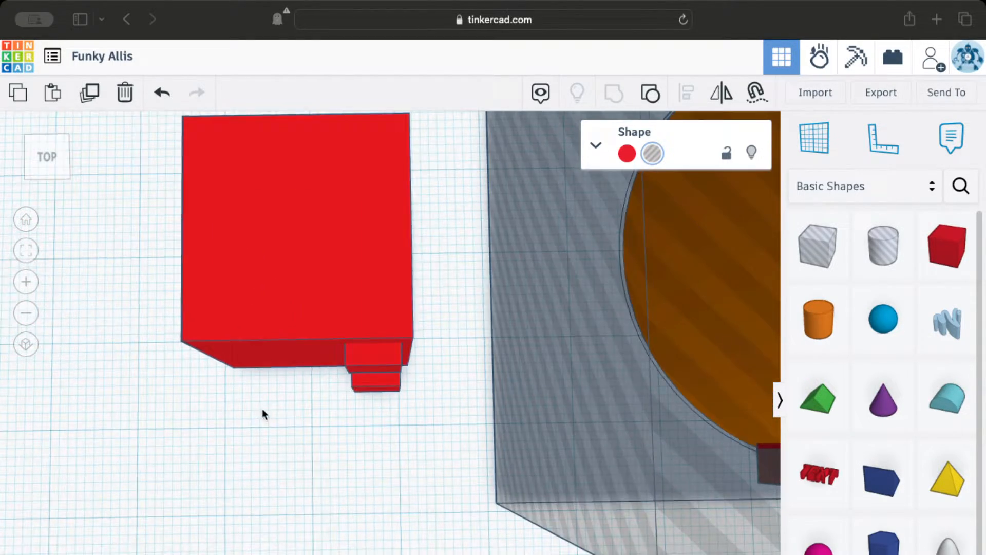
right_click_drag(262, 409, 353, 330)
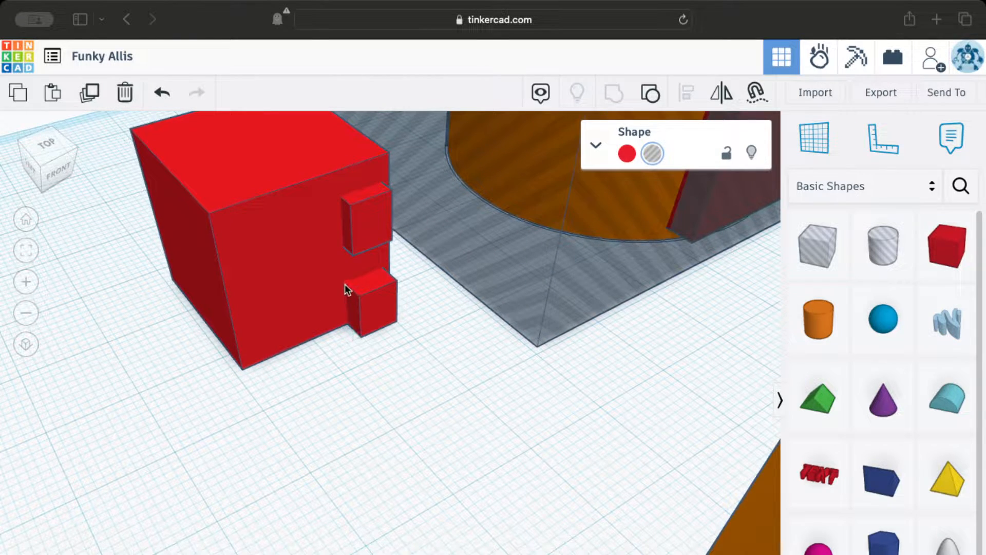
right_click_drag(344, 283, 363, 315, "shift")
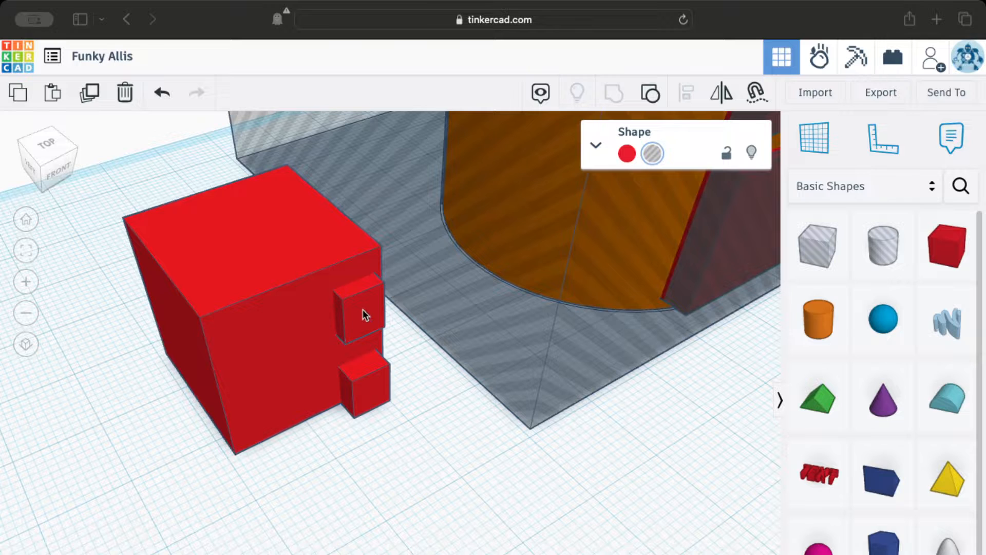
mouse_move(373, 394)
left_mouse_down()
mouse_move(386, 419)
mouse_move(289, 434)
mouse_move(360, 380)
left_mouse_up()
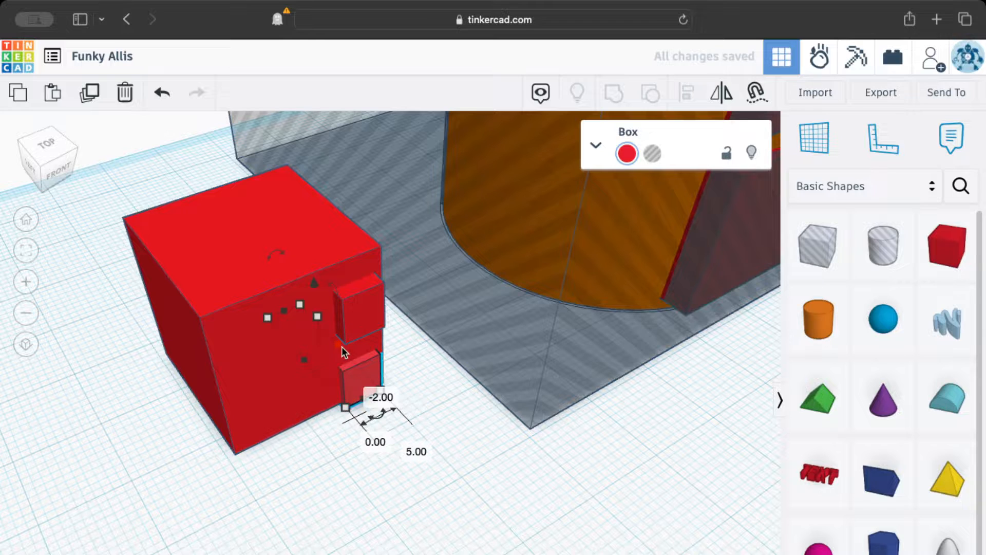
scroll(351, 373, "down", 3)
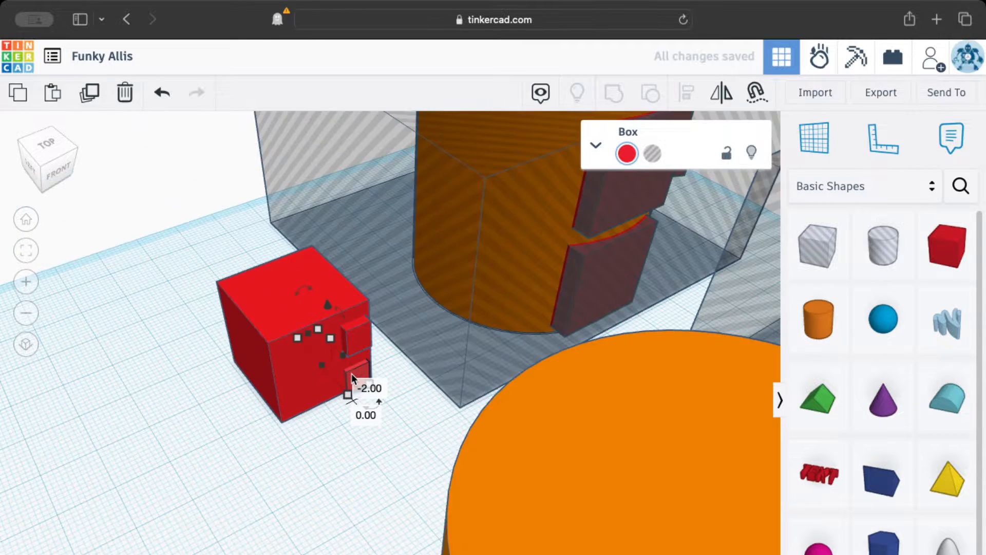
middle_click_drag(380, 433, 138, 470)
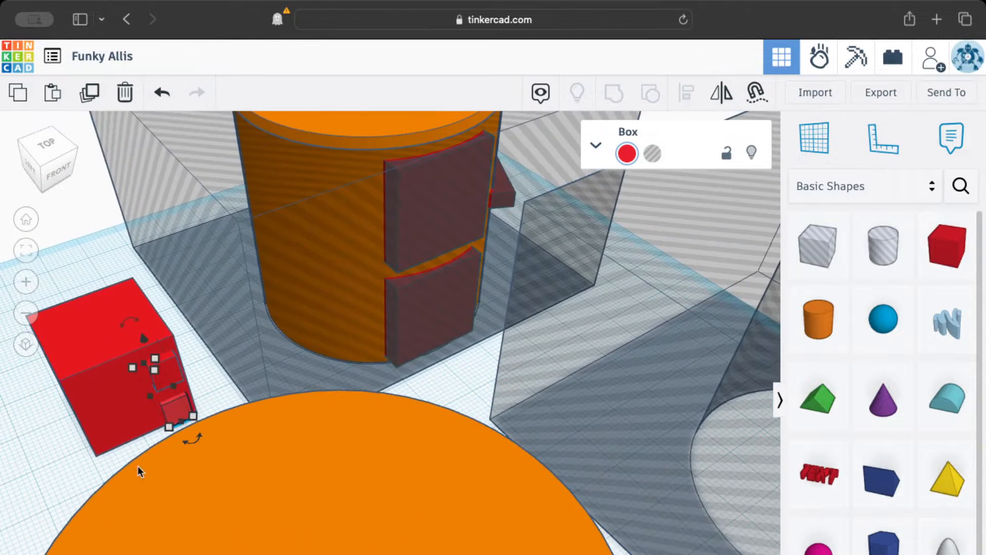
scroll(479, 377, "down", 3)
right_click_drag(476, 378, 387, 434)
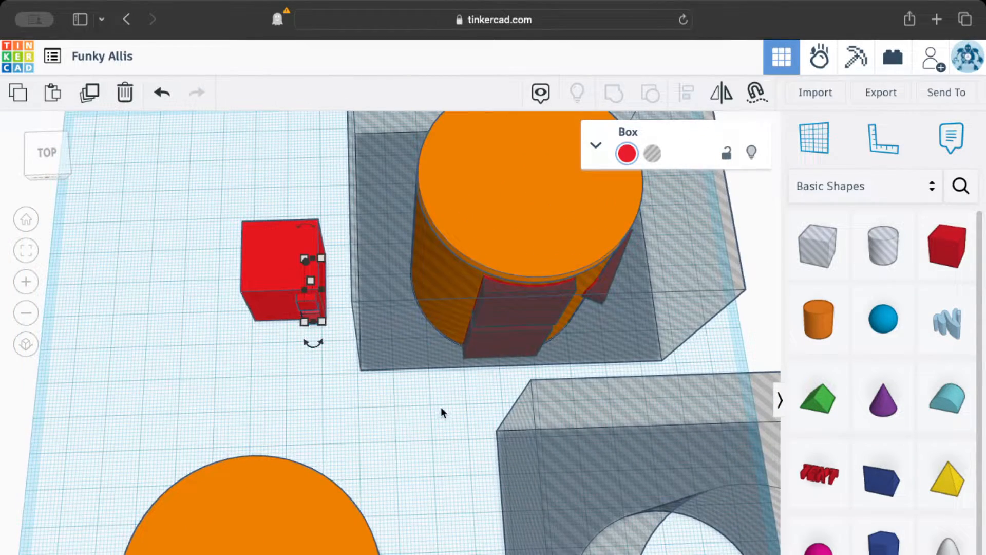
Examine closely how the red drawer boxes meet the cylinder's curved surface inside the hole box.
scroll(577, 294, "up", 3)
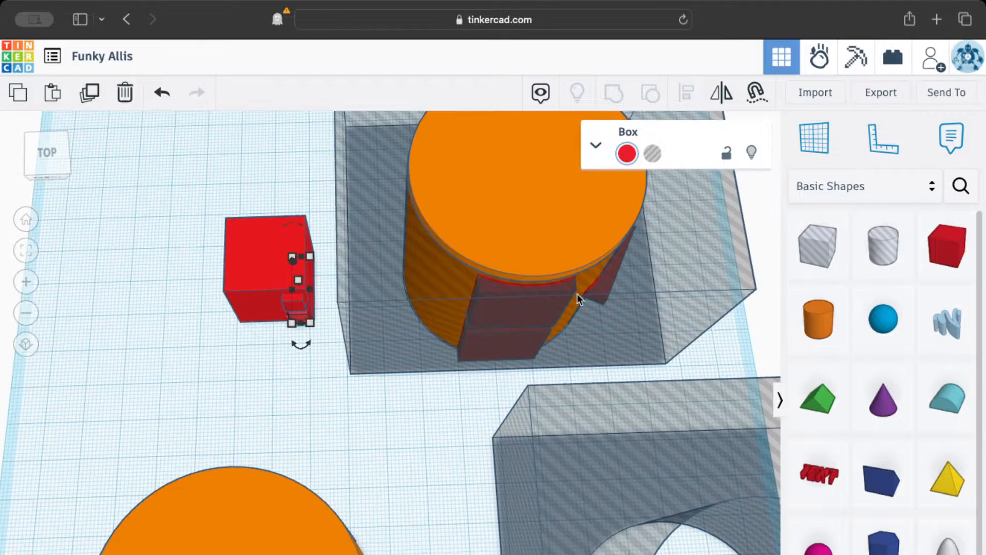
right_click_drag(378, 439, 329, 493)
scroll(329, 495, "down", 2)
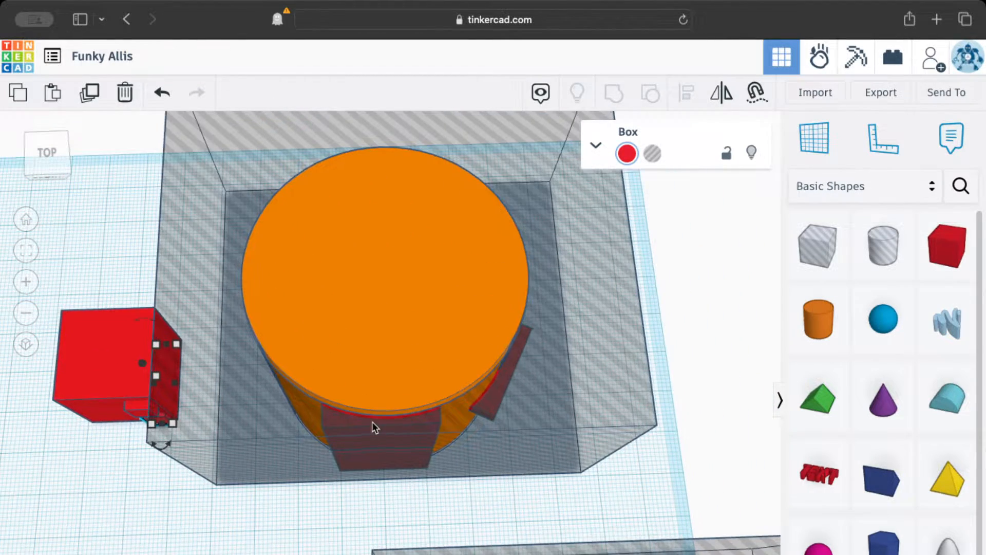
scroll(371, 430, "up", 3)
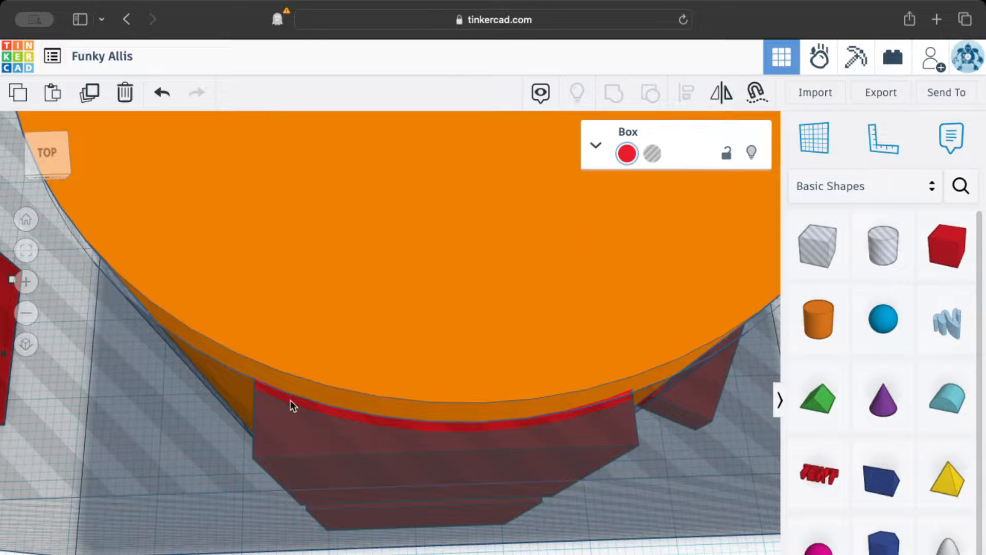
scroll(559, 407, "up", 3)
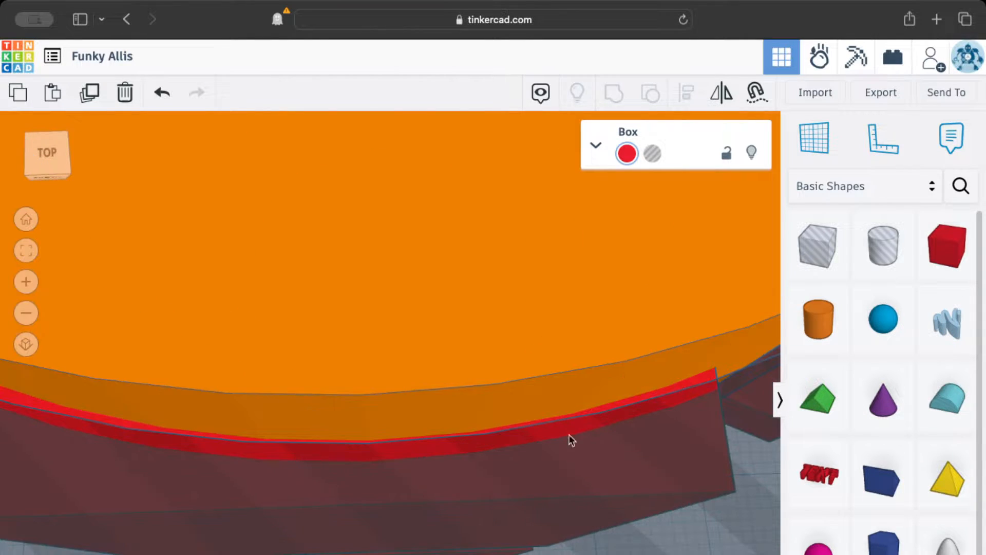
scroll(329, 442, "down", 2)
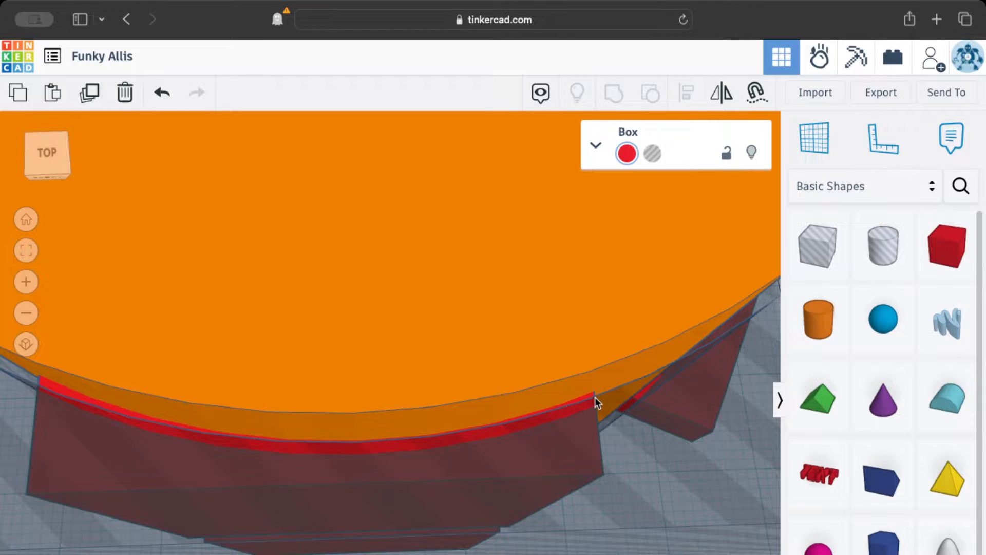
scroll(109, 419, "down", 2)
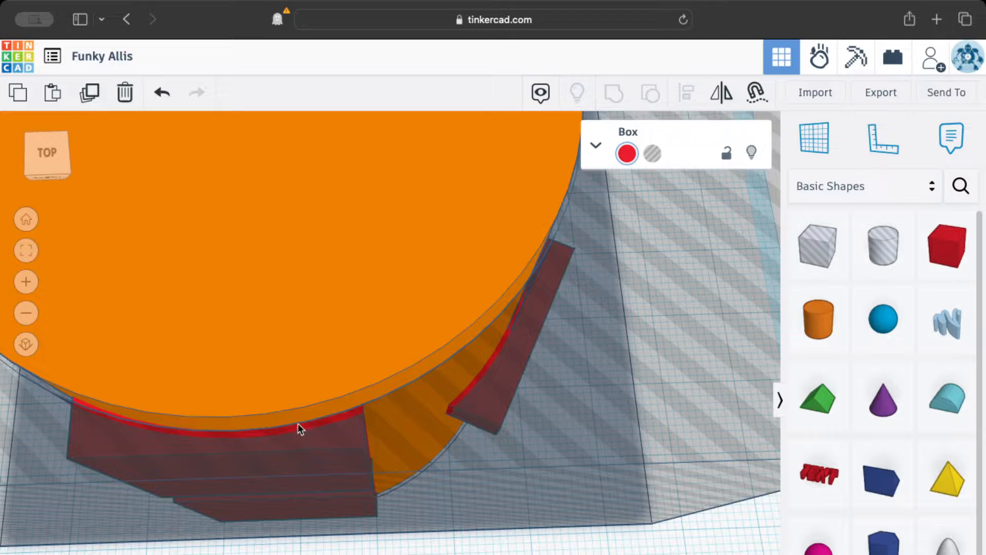
middle_click_drag(244, 410, 437, 362)
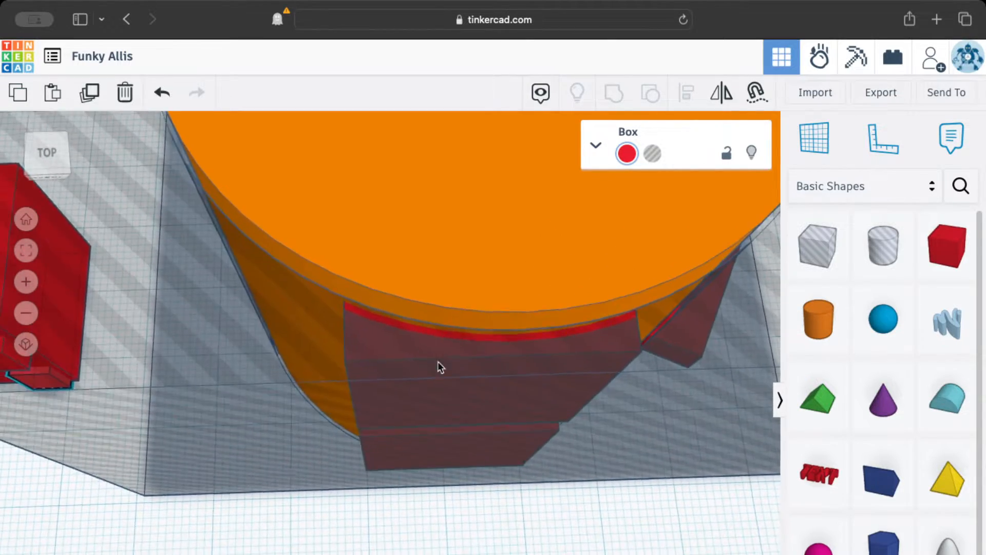
scroll(408, 402, "down", 4)
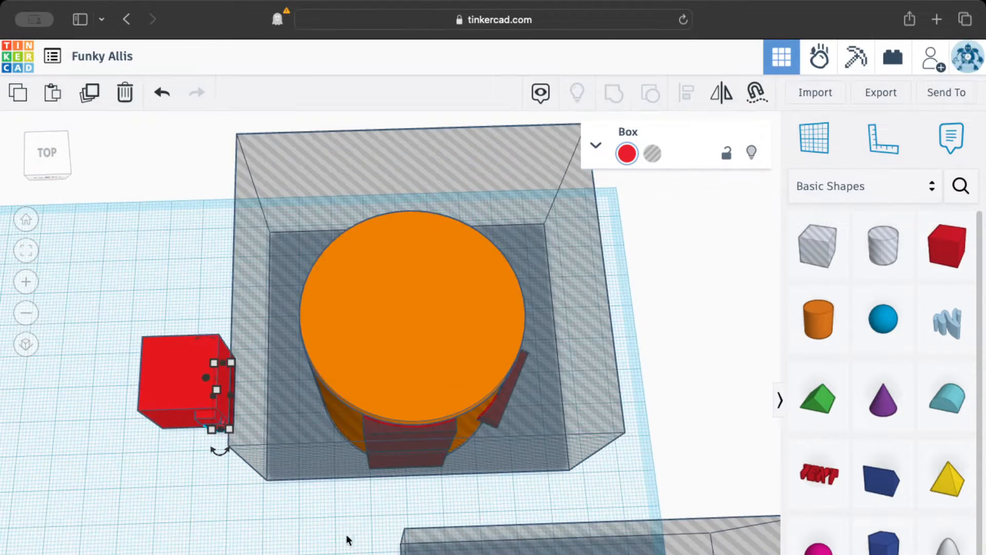
middle_click_drag(348, 539, 430, 339)
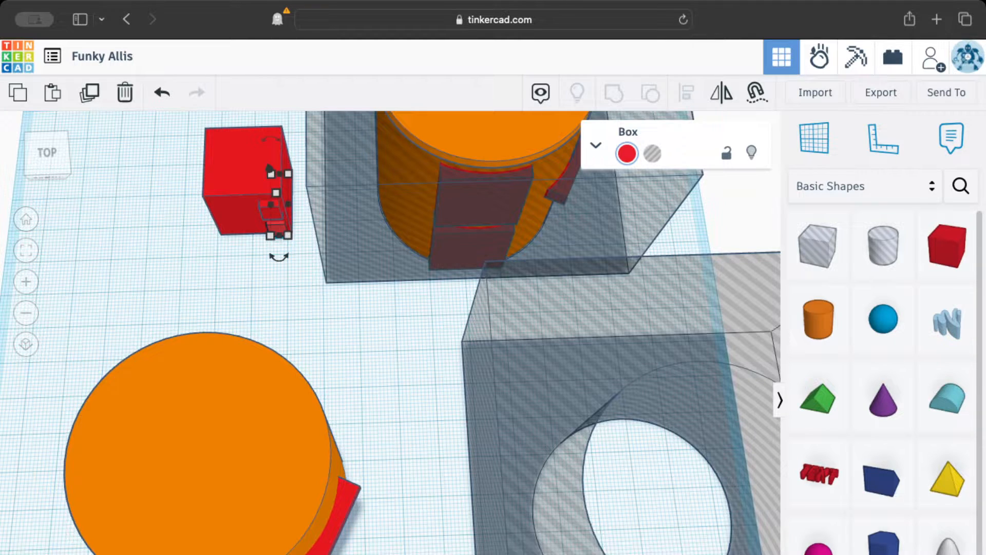
middle_click_drag(462, 549, 562, 469)
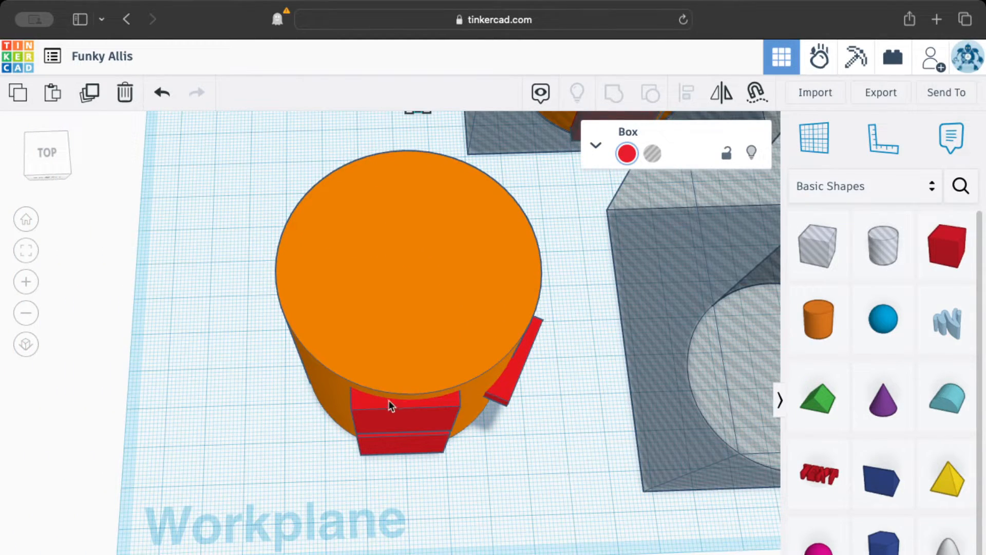
left_click(385, 413)
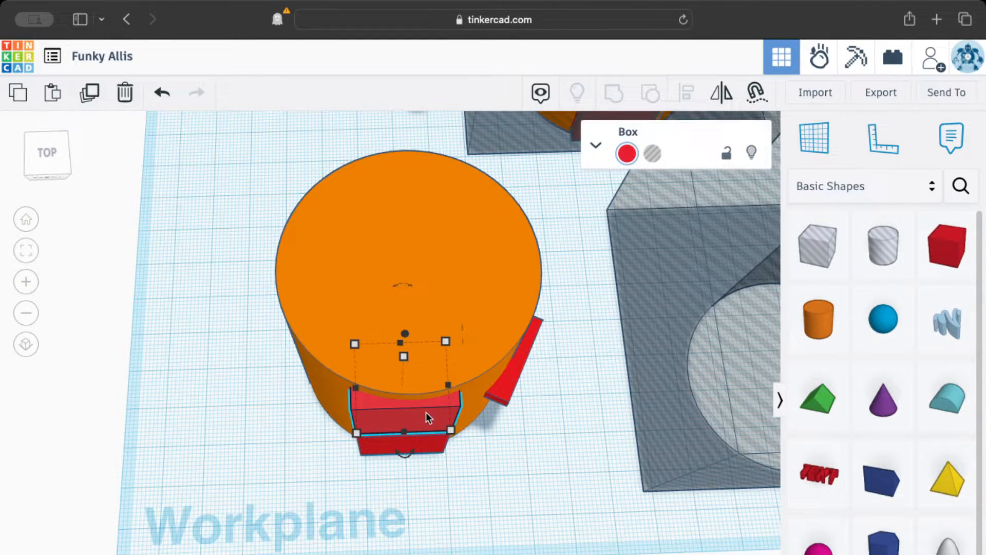
scroll(369, 432, "up", 5)
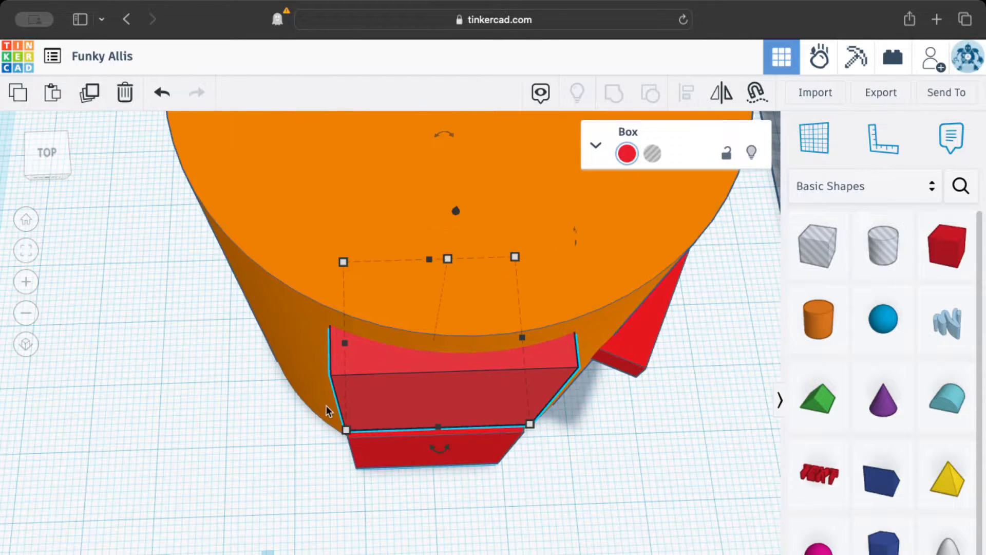
scroll(334, 381, "up", 2)
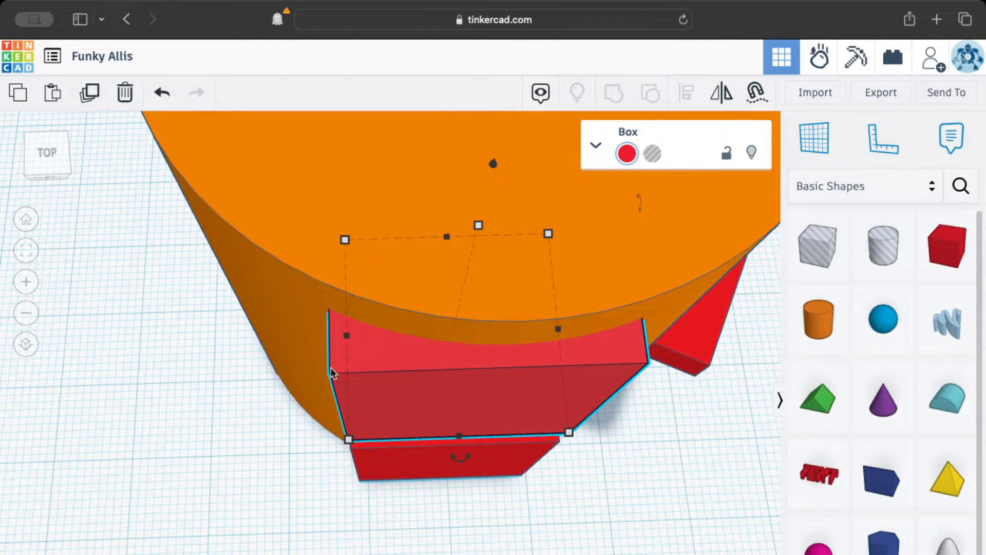
scroll(339, 380, "down", 5)
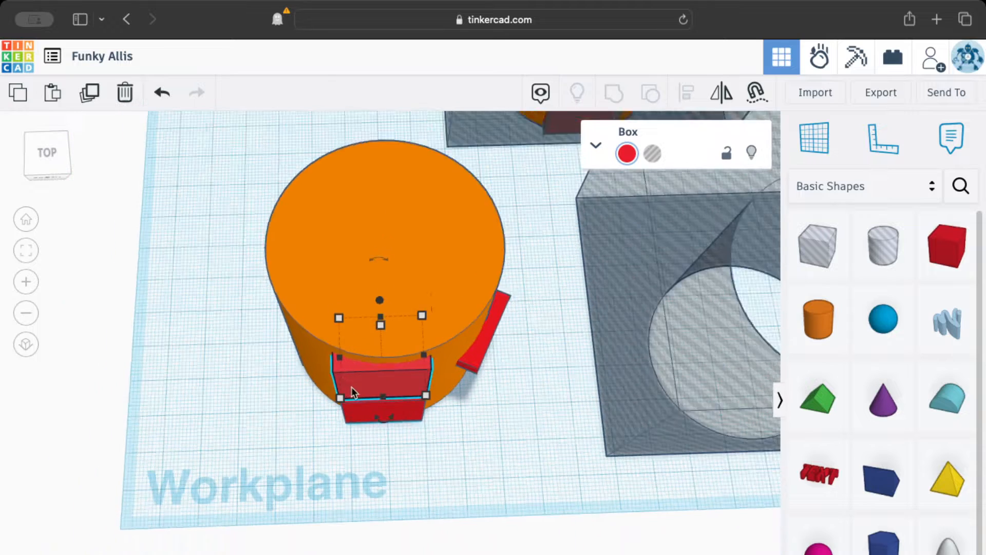
middle_click_drag(498, 433, 161, 548)
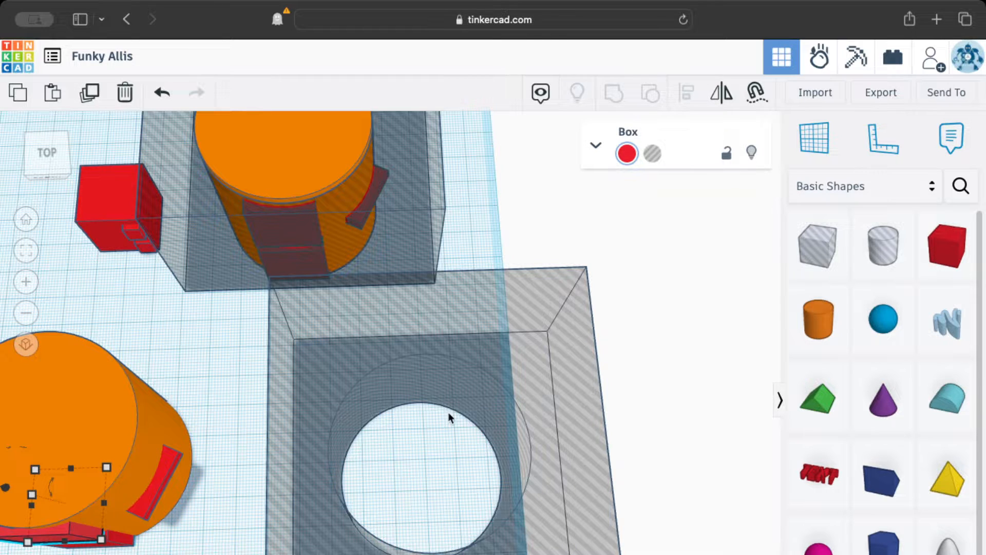
scroll(271, 489, "down", 2)
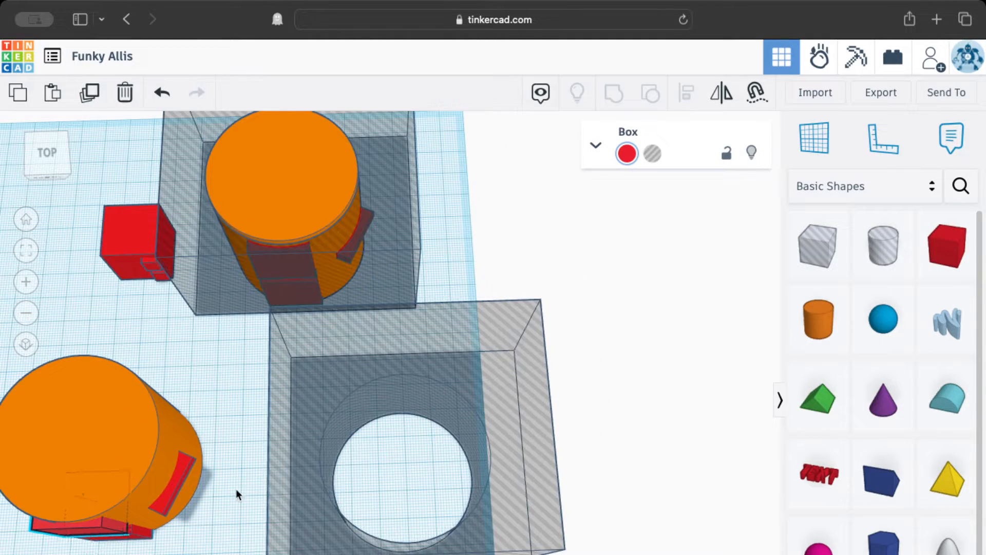
Move the hole box with the circular opening onto the lower cylinder and delete it.
middle_click_drag(236, 489, 541, 492)
left_click_drag(519, 542, 244, 501)
scroll(348, 534, "up", 5)
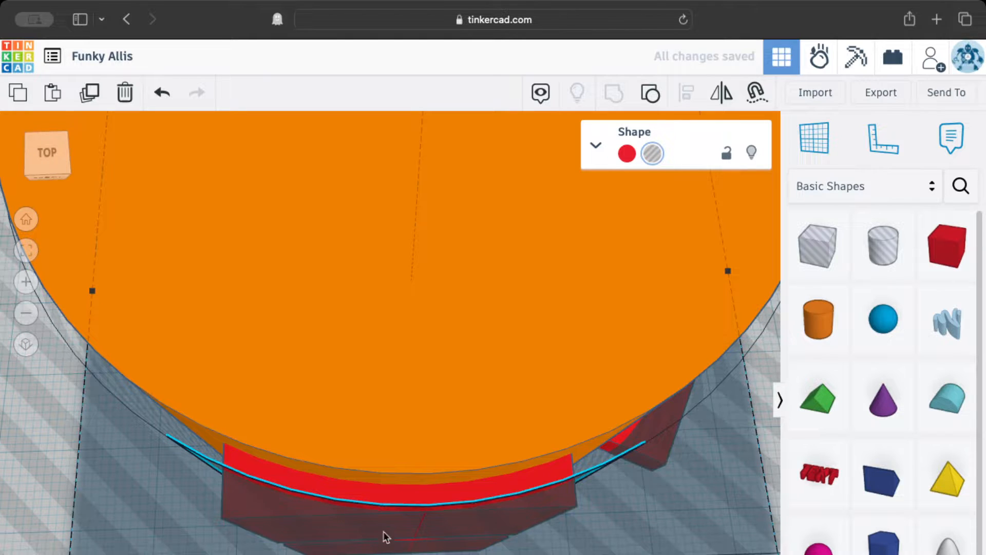
scroll(491, 524, "down", 8)
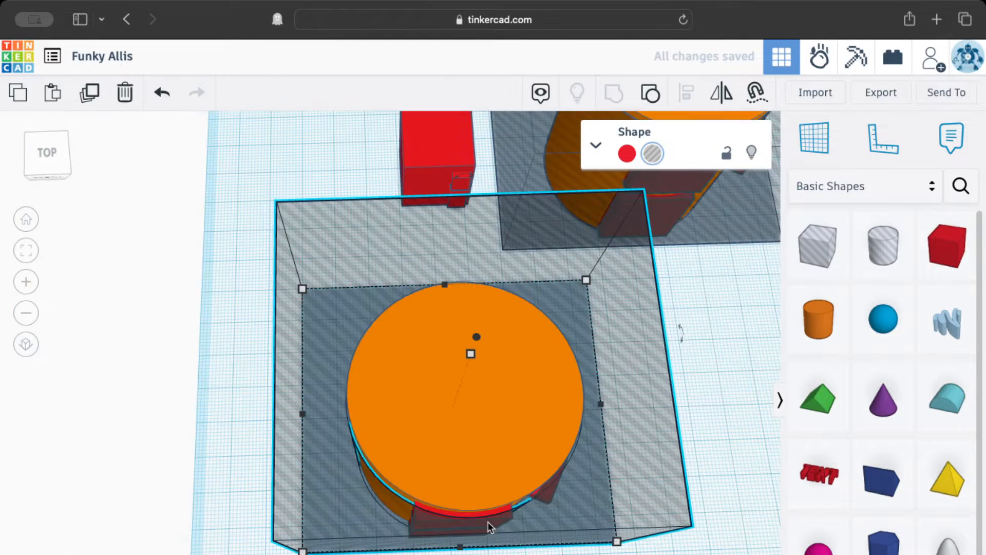
scroll(581, 506, "down", 1)
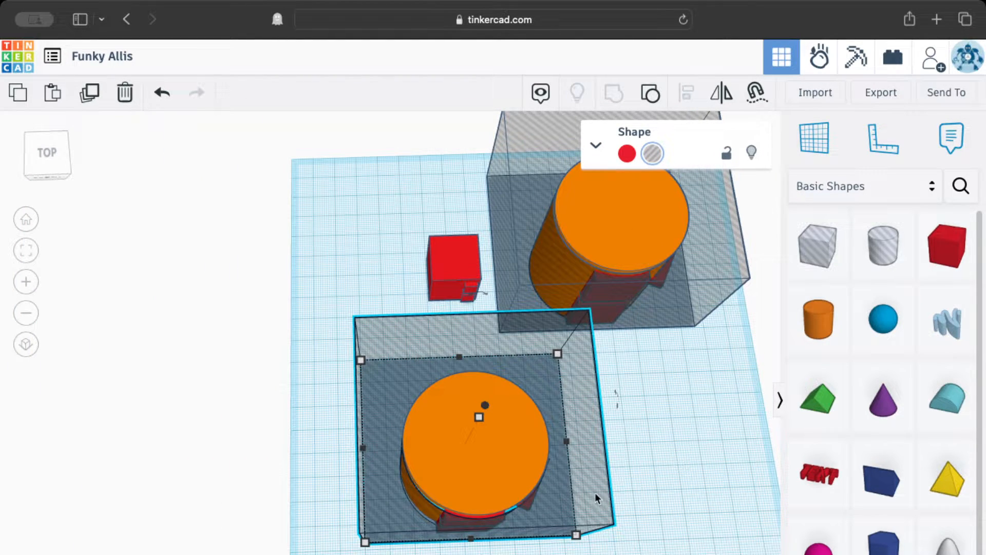
key("Delete")
Select the upper cylinder, its drawer boxes and the surrounding hole box, and group them together.
middle_click_drag(654, 447, 440, 479)
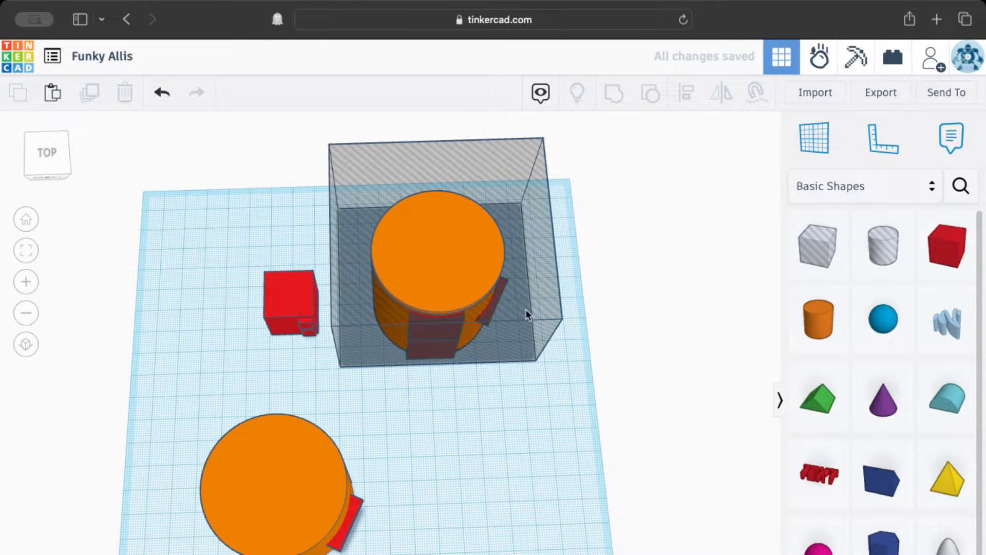
middle_click_drag(605, 242, 570, 326)
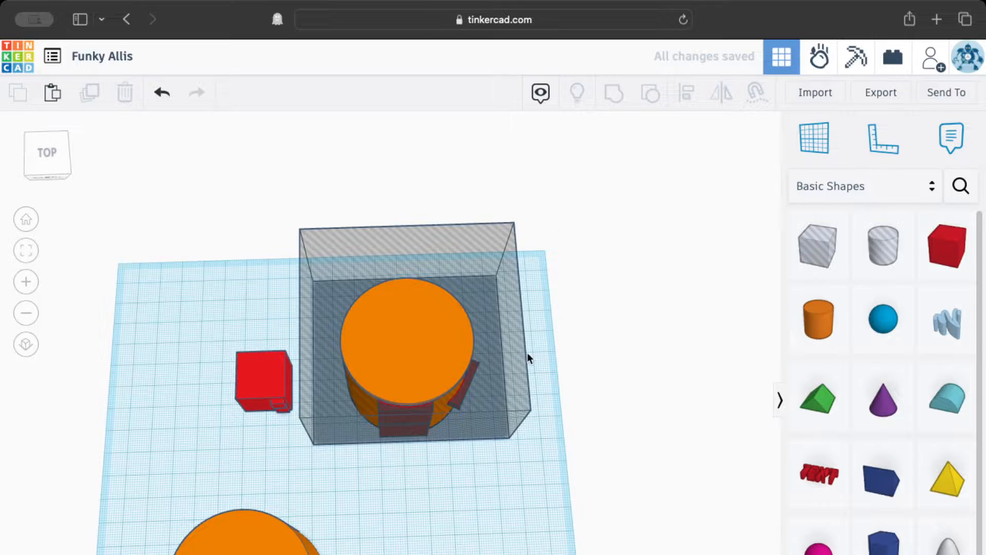
scroll(441, 407, "up", 8)
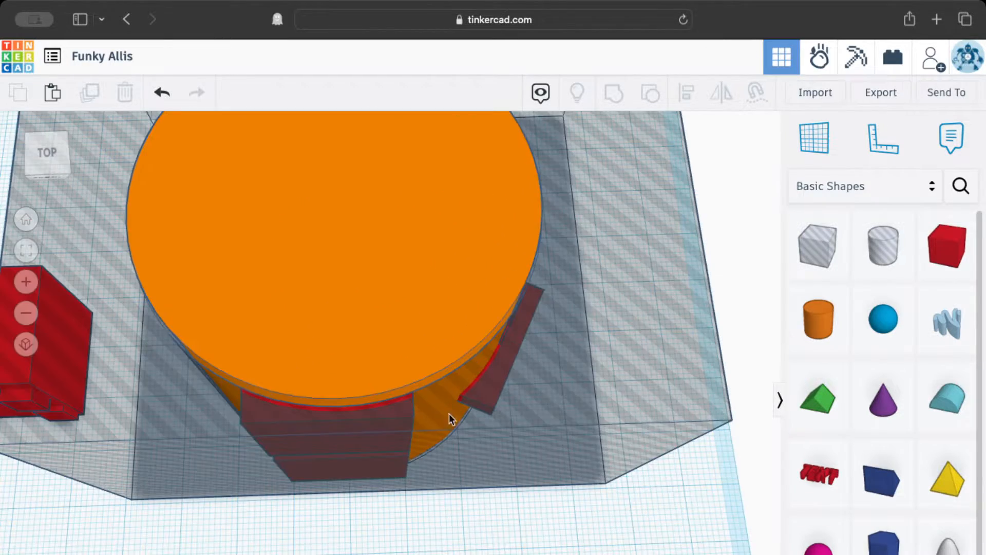
right_click_drag(458, 473, 334, 429)
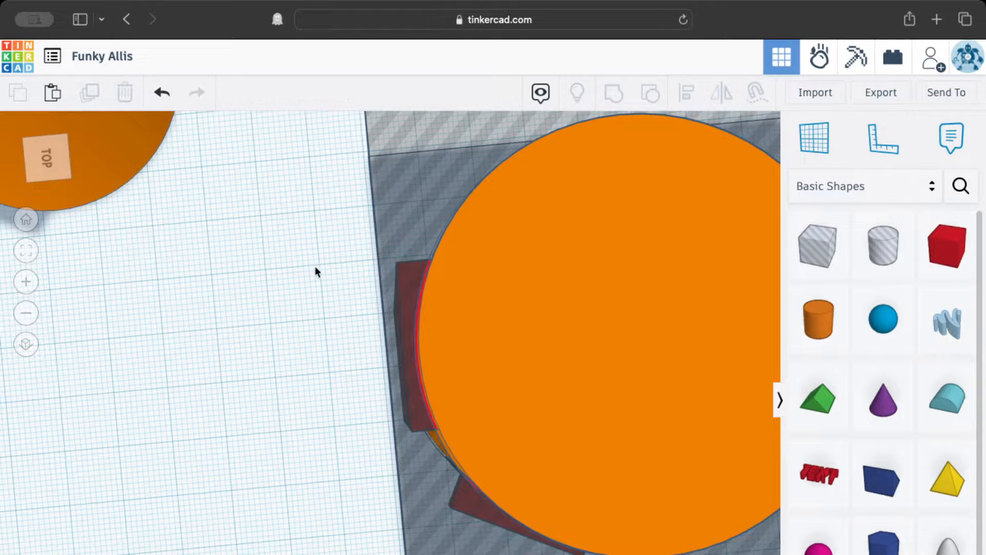
left_click_drag(305, 240, 402, 419)
left_click_drag(402, 419, 405, 418)
scroll(406, 418, "down", 3)
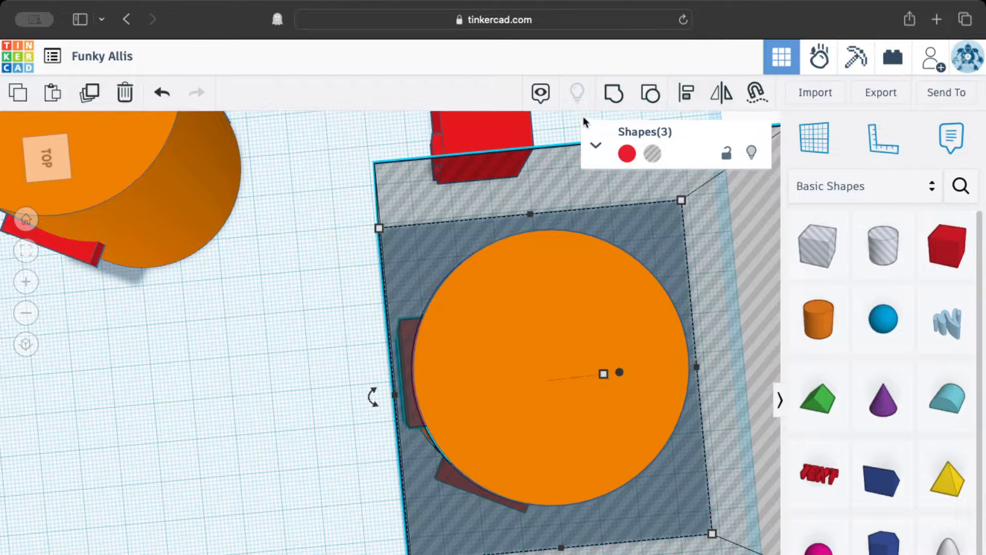
left_click(615, 103)
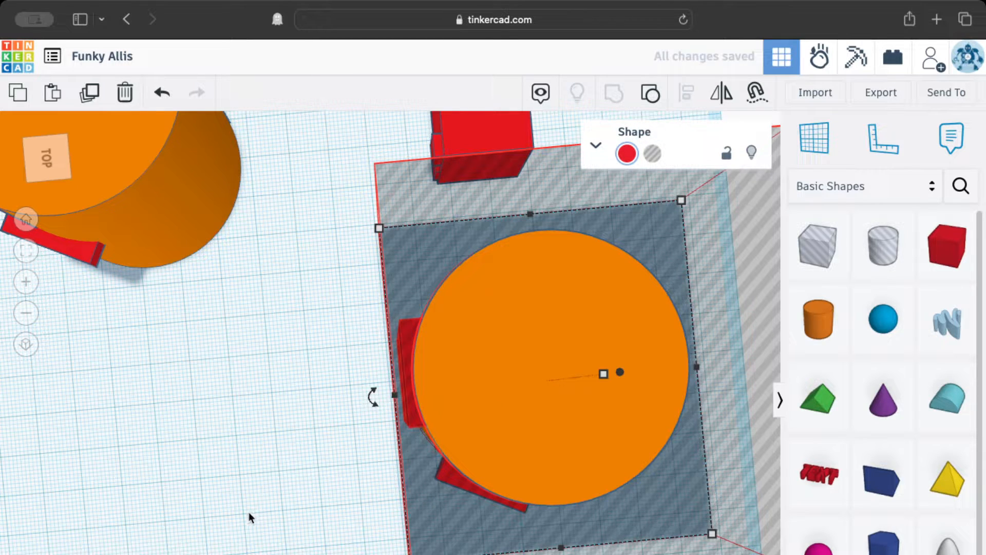
right_click_drag(248, 511, 536, 408)
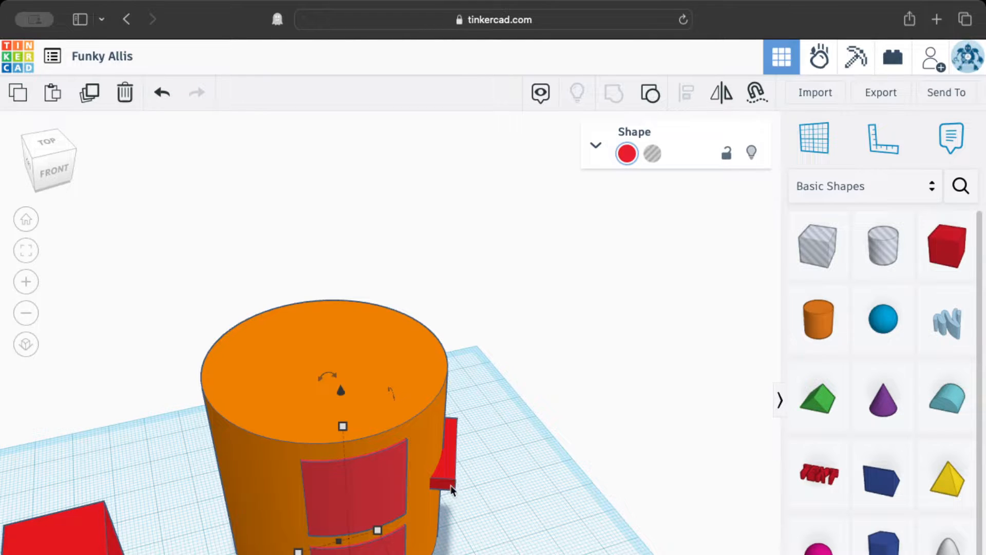
Place a new cylinder beside the lower cylinder and turn it into a hole.
scroll(455, 516, "down", 6)
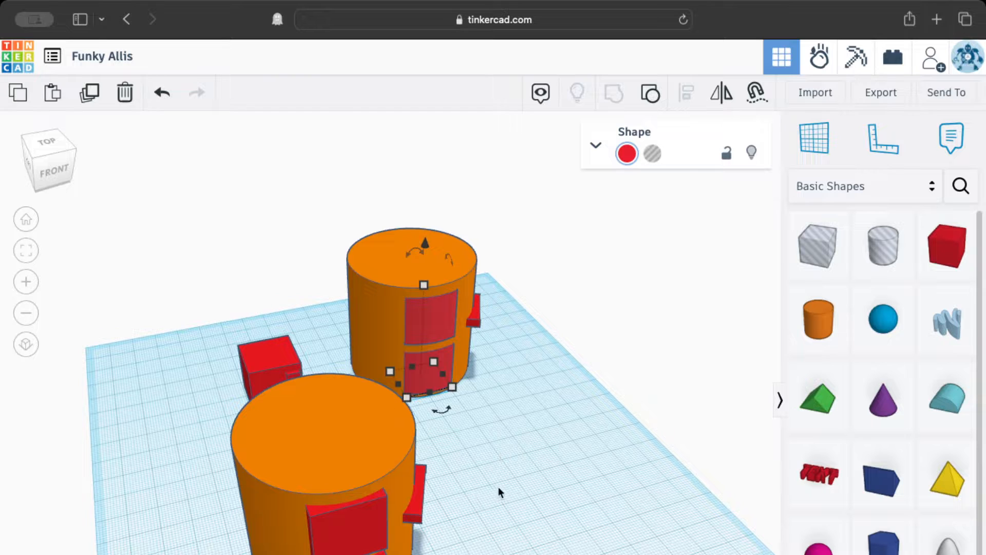
right_click_drag(465, 511, 571, 455)
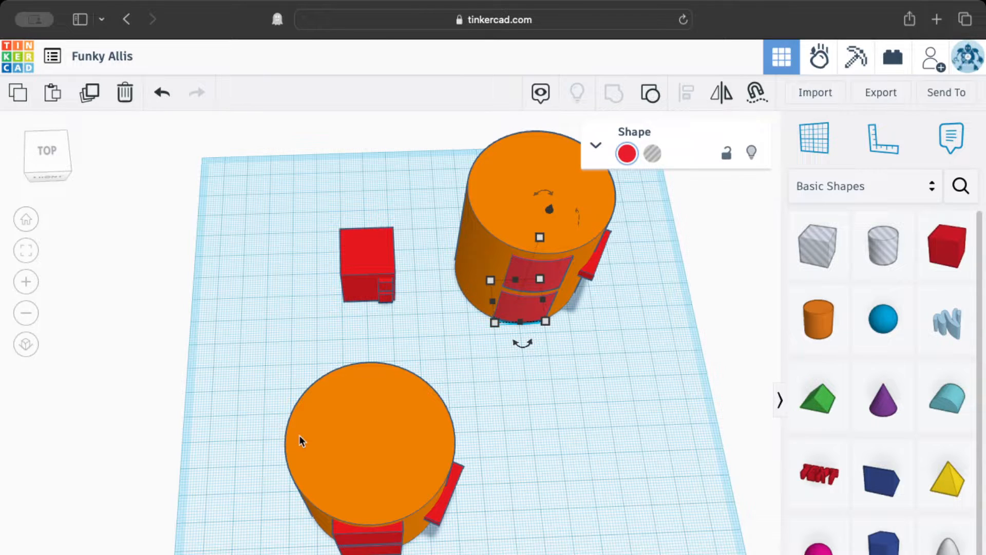
left_click_drag(316, 450, 524, 461, "alt")
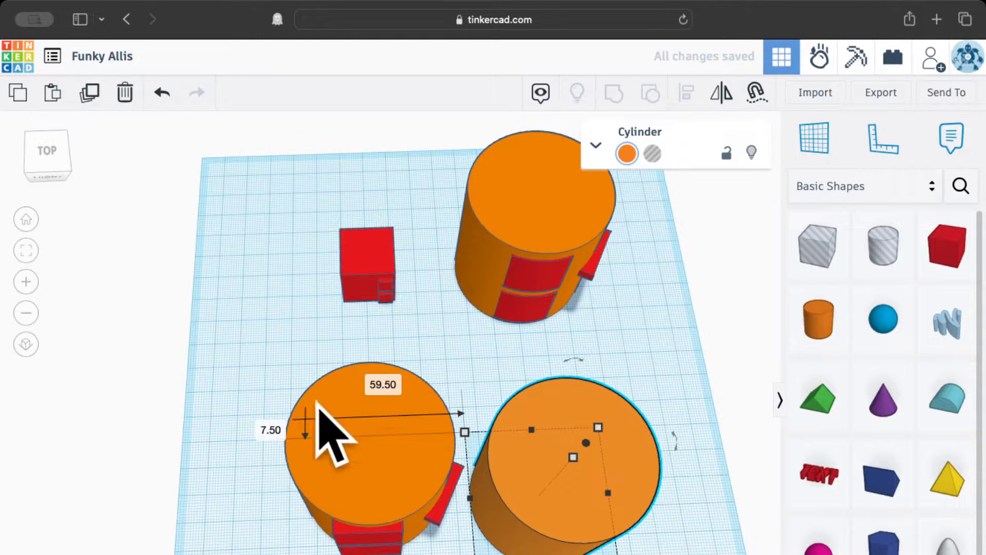
middle_click_drag(333, 477, 279, 429)
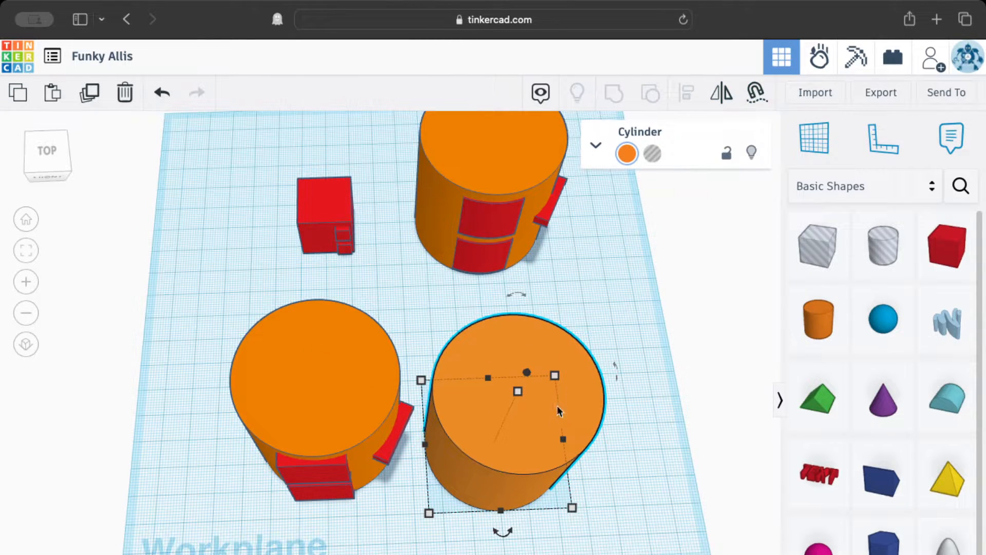
left_click(655, 153)
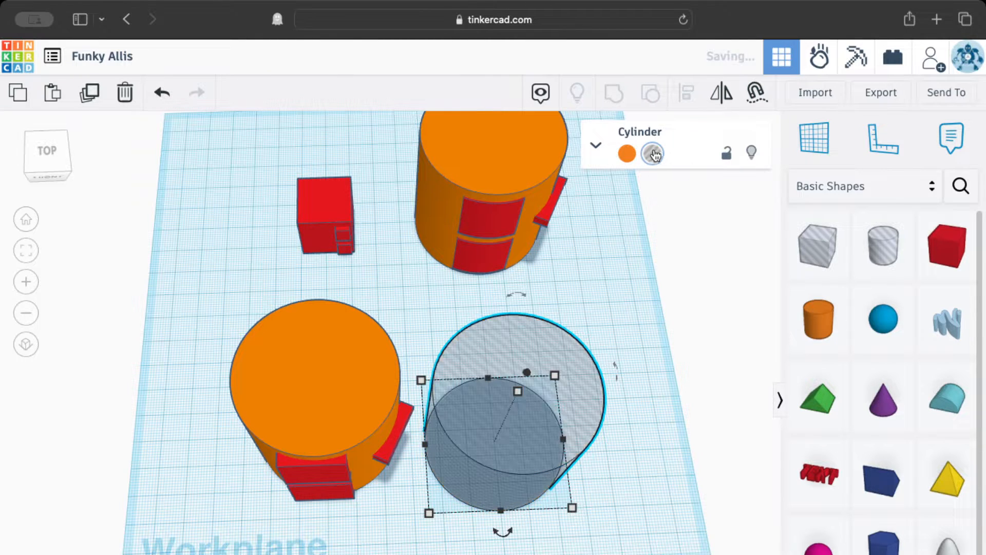
Set the hole cylinder's width and length to 51 mm each.
mouse_move(572, 508)
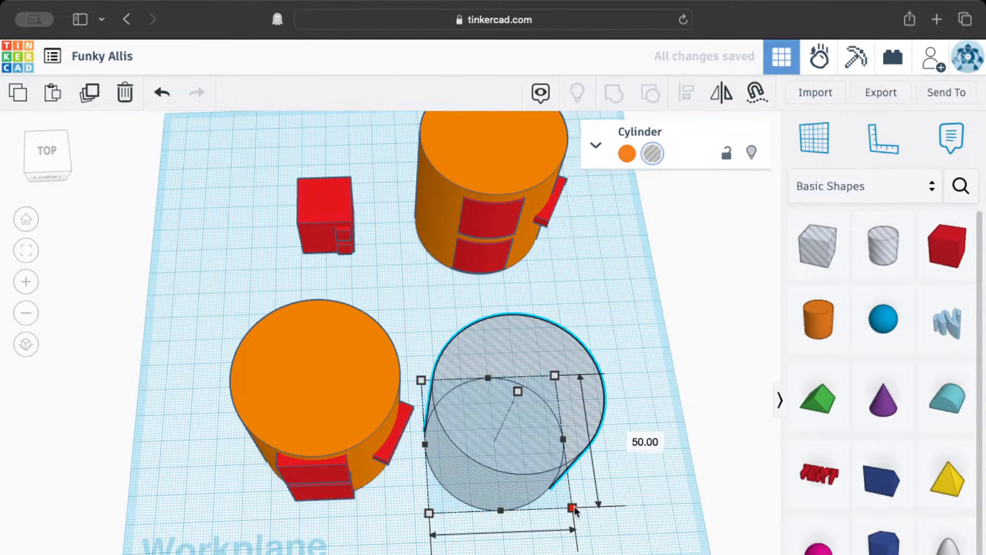
middle_click_drag(672, 518, 629, 458)
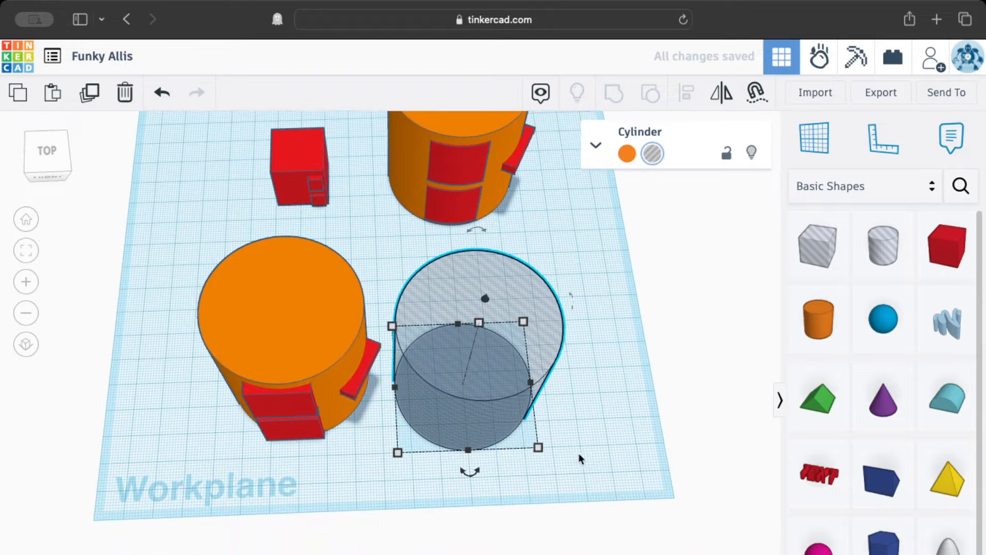
mouse_move(539, 447)
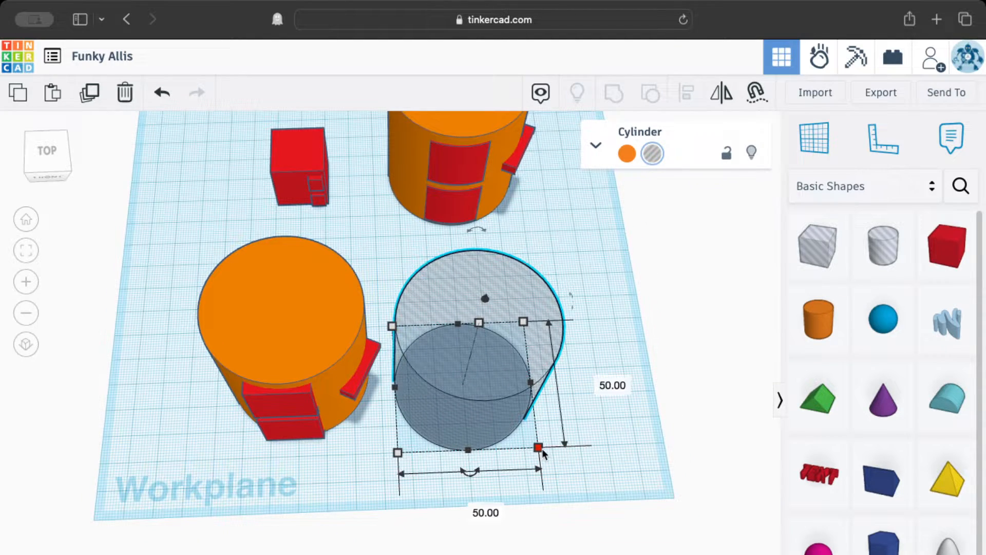
left_click(476, 506)
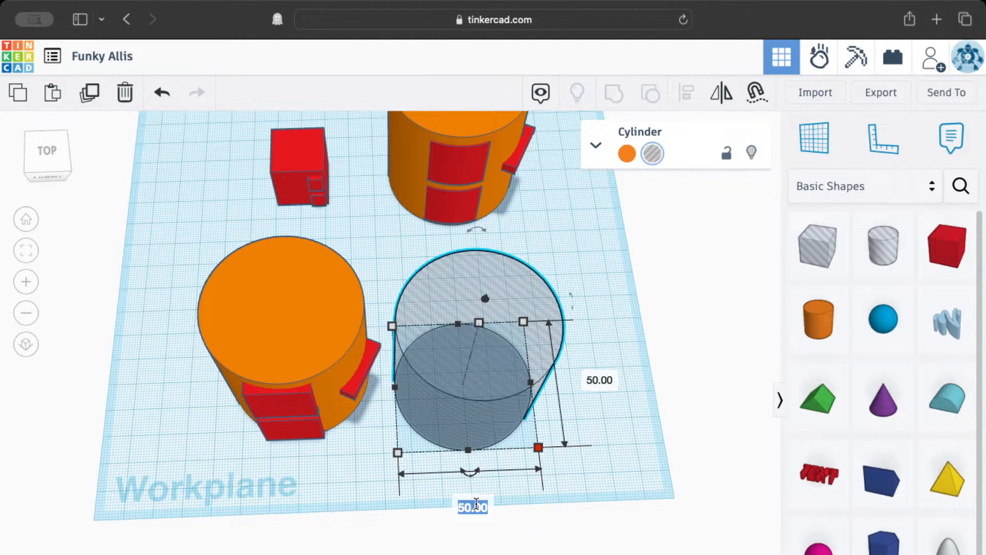
type("51")
key("Return")
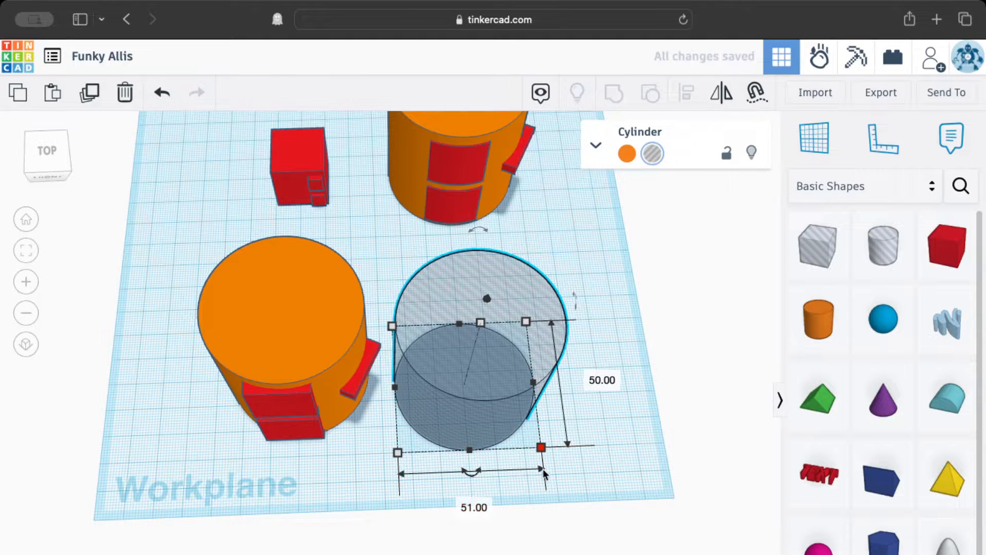
left_click(605, 380)
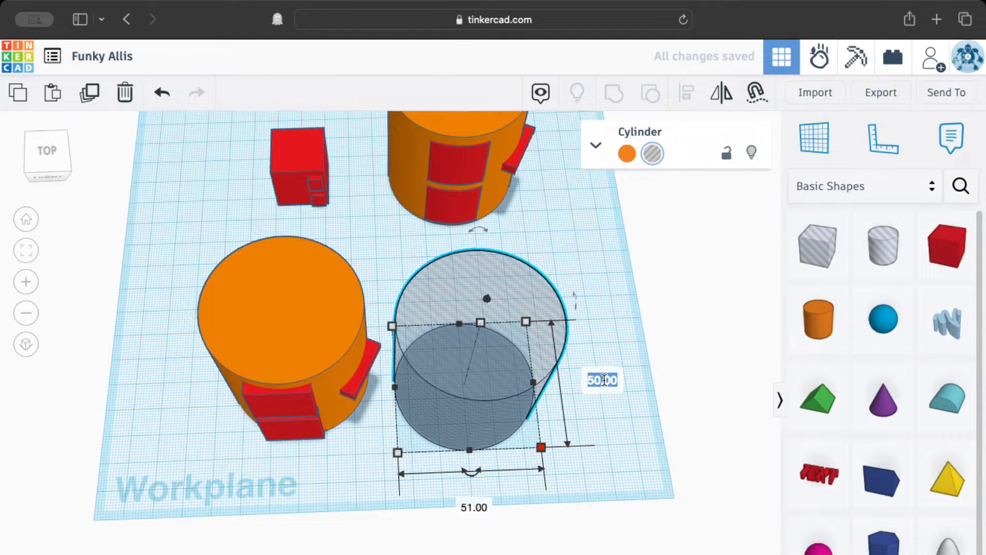
type("51")
key("Return")
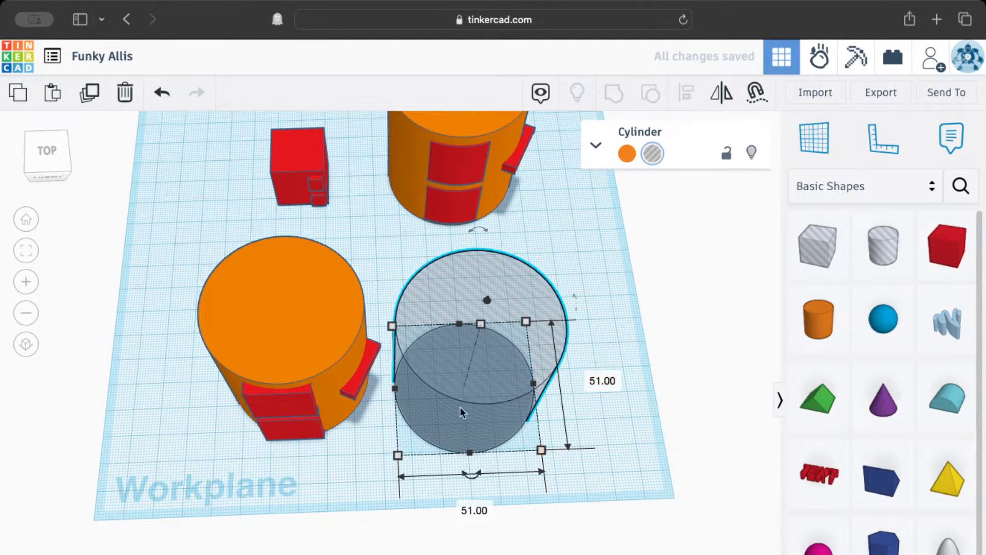
Move the hole cylinder into the lower cylinder and centre-align the two shapes.
left_click_drag(461, 407, 277, 369)
right_click_drag(105, 393, 504, 488)
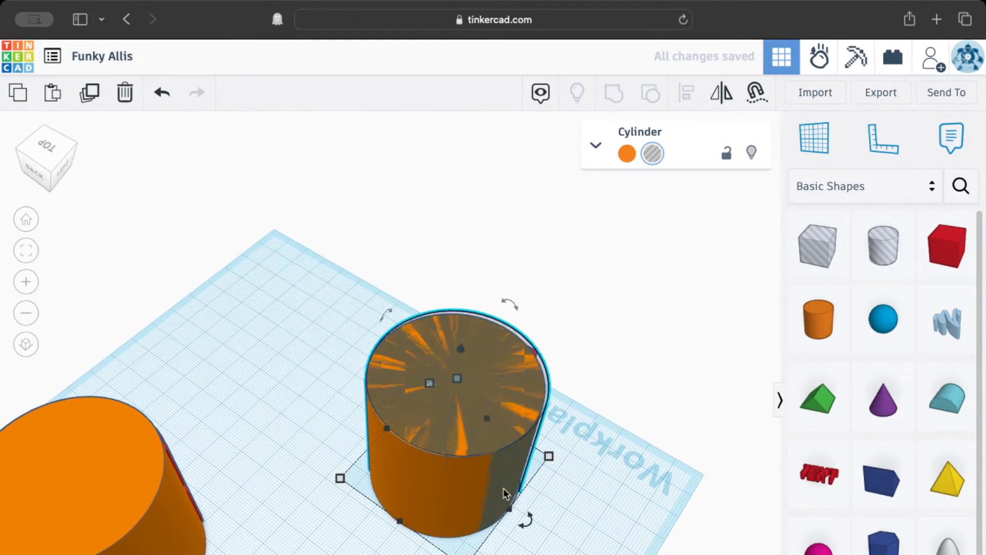
left_click(478, 511, "shift")
left_click(690, 108)
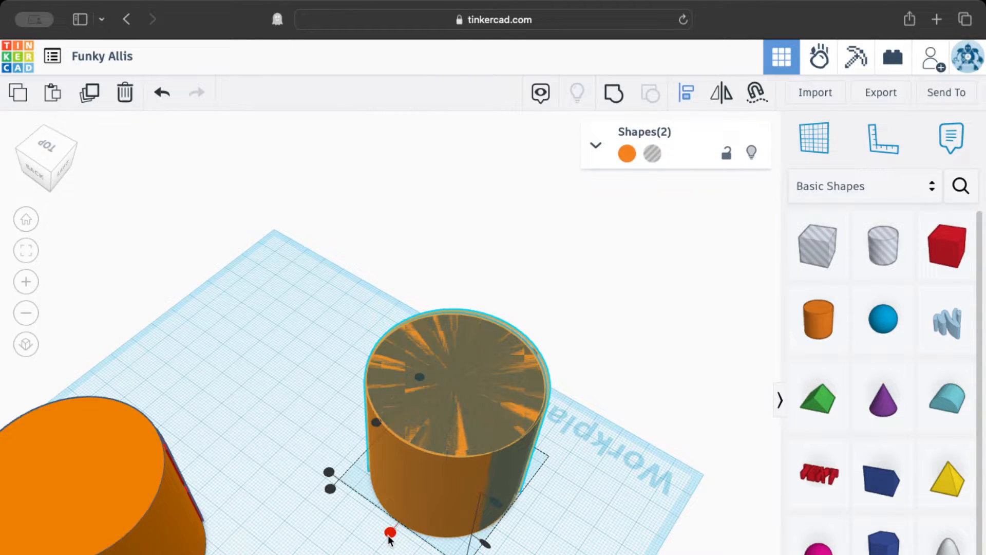
right_click_drag(519, 535, 419, 551)
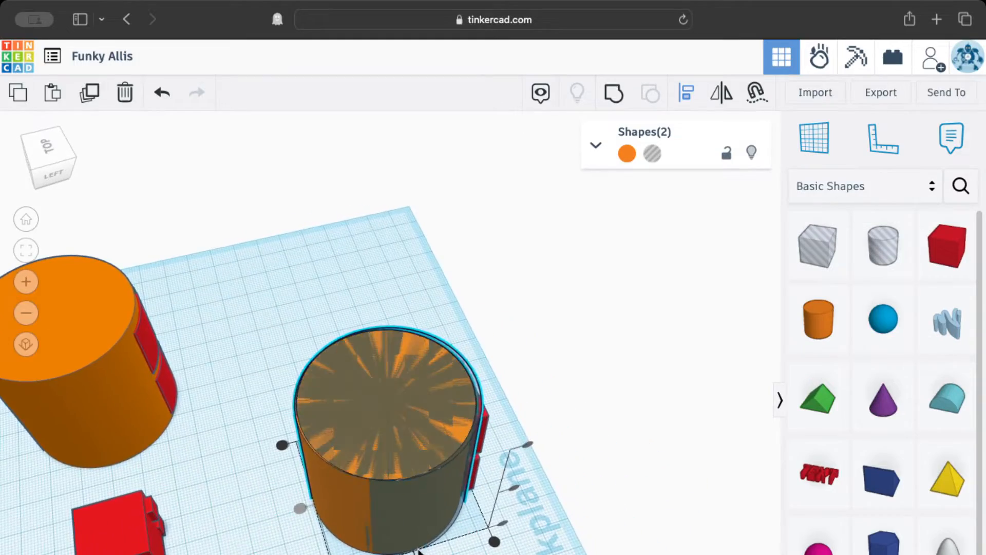
left_click(419, 551)
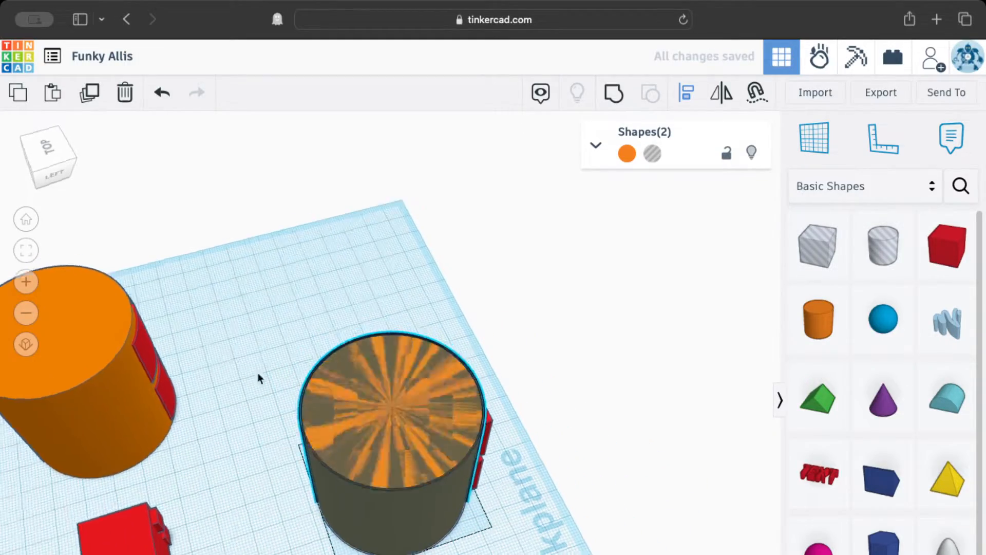
right_click_drag(257, 372, 674, 402)
left_click(419, 237)
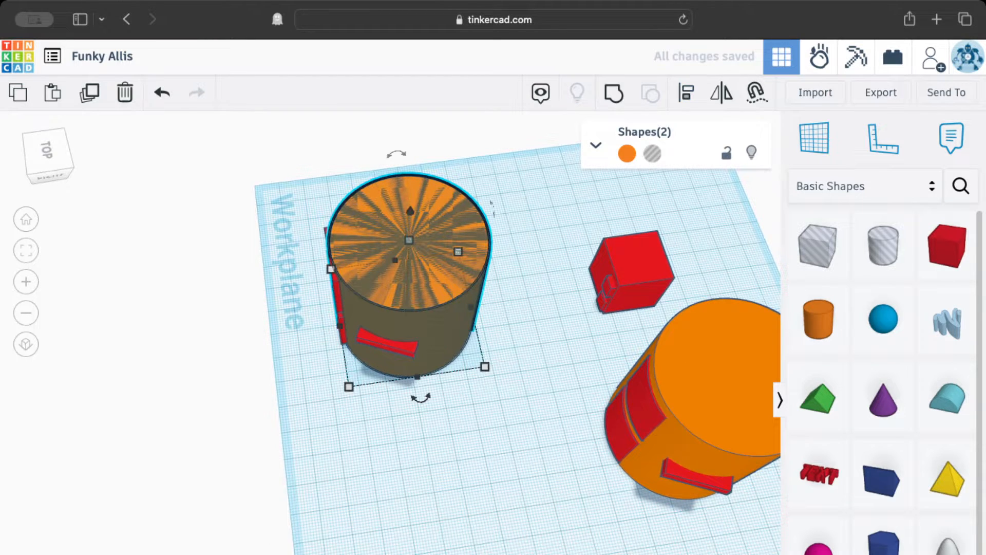
left_click_drag(409, 241, 411, 217)
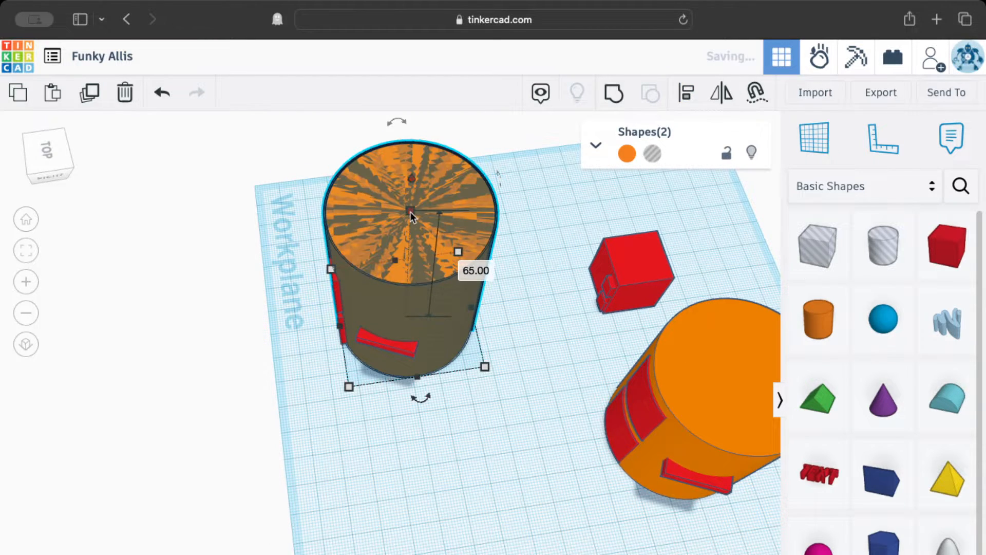
key("super+z")
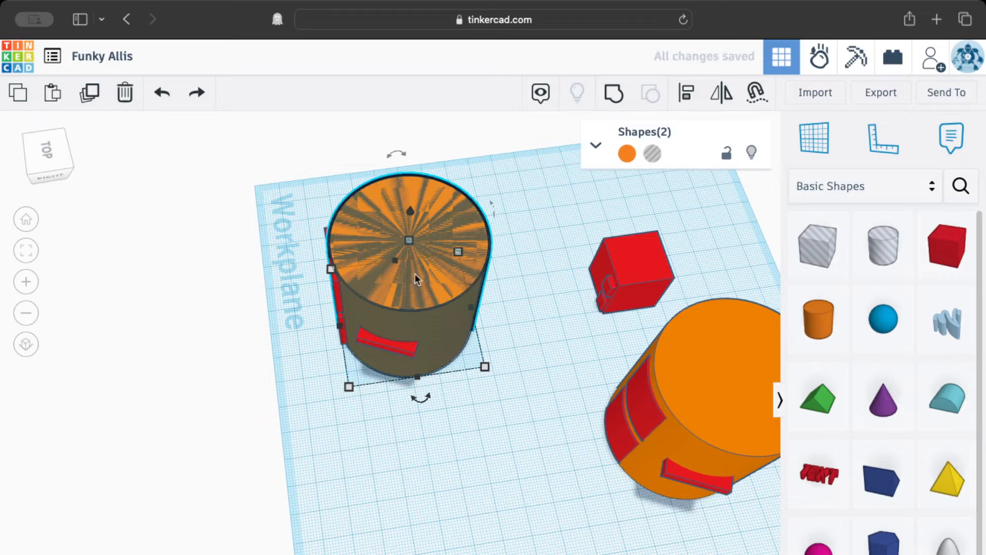
mouse_move(412, 245)
left_mouse_down()
mouse_move(410, 226)
mouse_move(410, 236)
left_mouse_up()
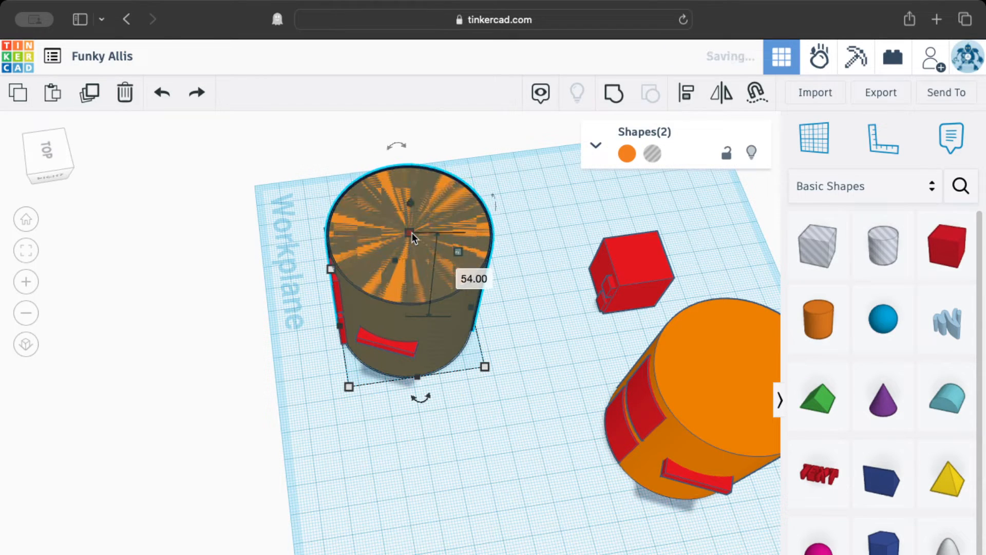
left_click(542, 509)
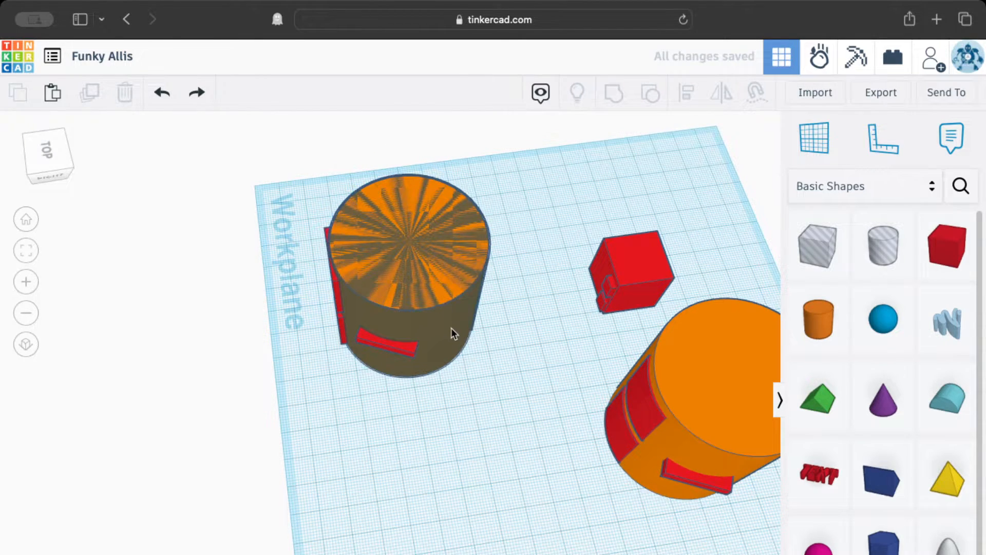
Raise the hole cylinder's height to about 67 mm.
left_click(417, 255)
left_click_drag(409, 240, 408, 208)
left_click_drag(408, 208, 407, 209)
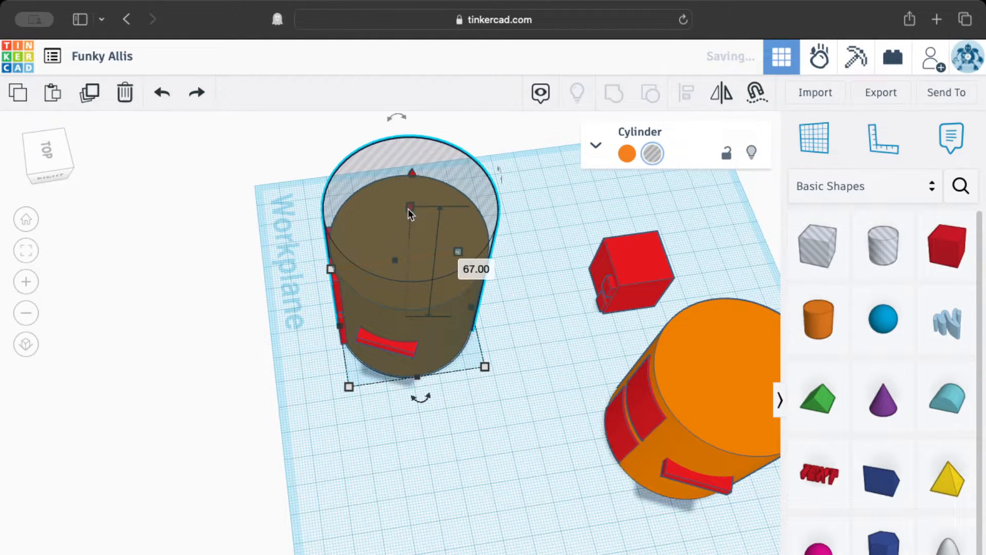
Add a box around the lower cylinder and resize it to enclose it, about 47 mm tall.
right_click_drag(259, 378, 559, 371)
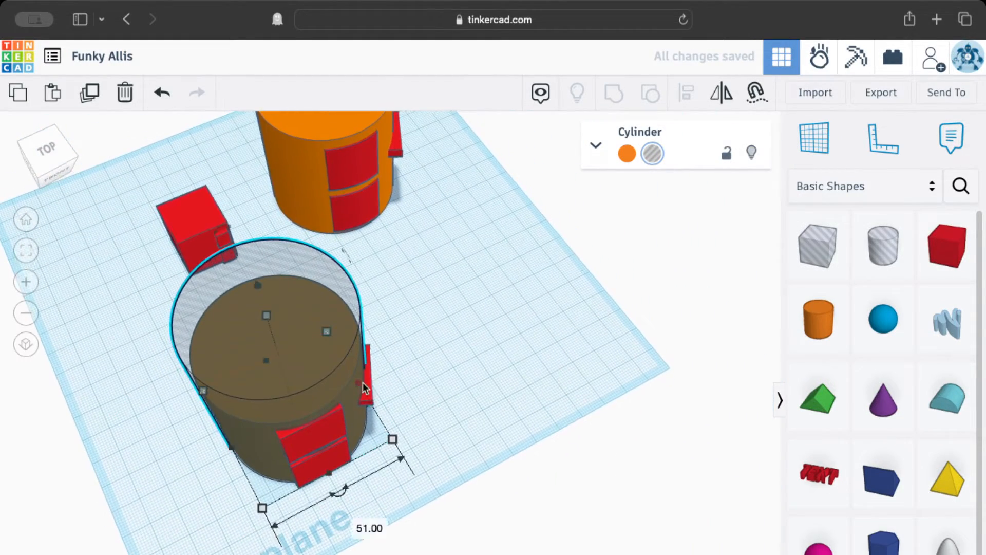
scroll(304, 438, "up", 10)
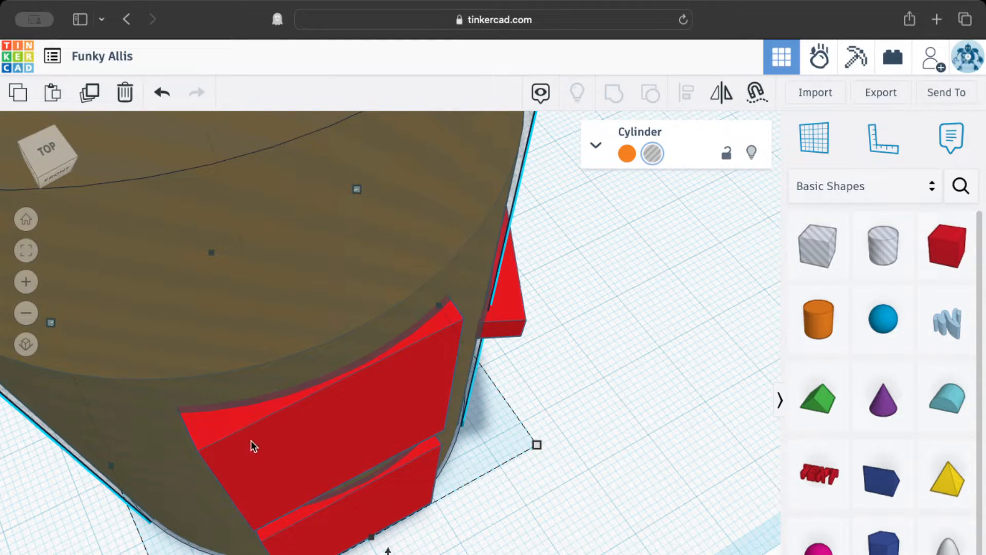
scroll(354, 476, "down", 10)
mouse_move(355, 475)
right_mouse_down()
mouse_move(451, 423)
mouse_move(395, 459)
mouse_move(334, 461)
mouse_move(366, 467)
right_mouse_up()
middle_click_drag(488, 436, 493, 469)
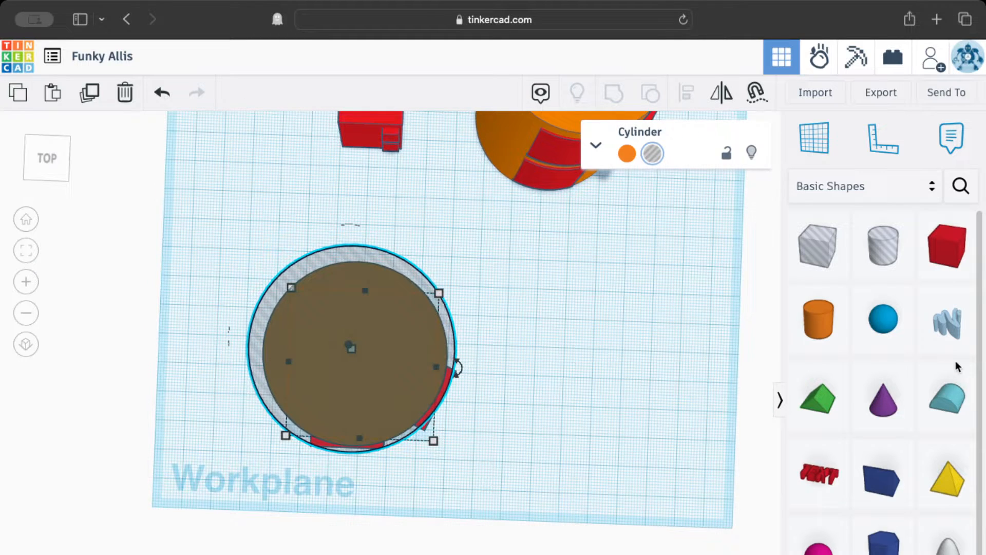
left_click_drag(947, 246, 248, 272)
left_click_drag(276, 304, 480, 473)
right_click_drag(480, 473, 381, 354)
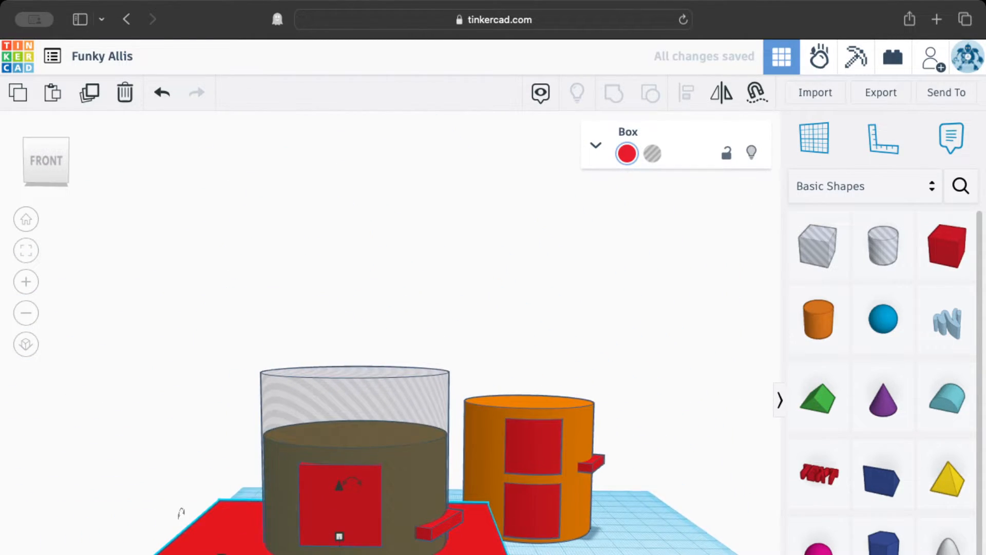
left_click_drag(339, 536, 364, 441)
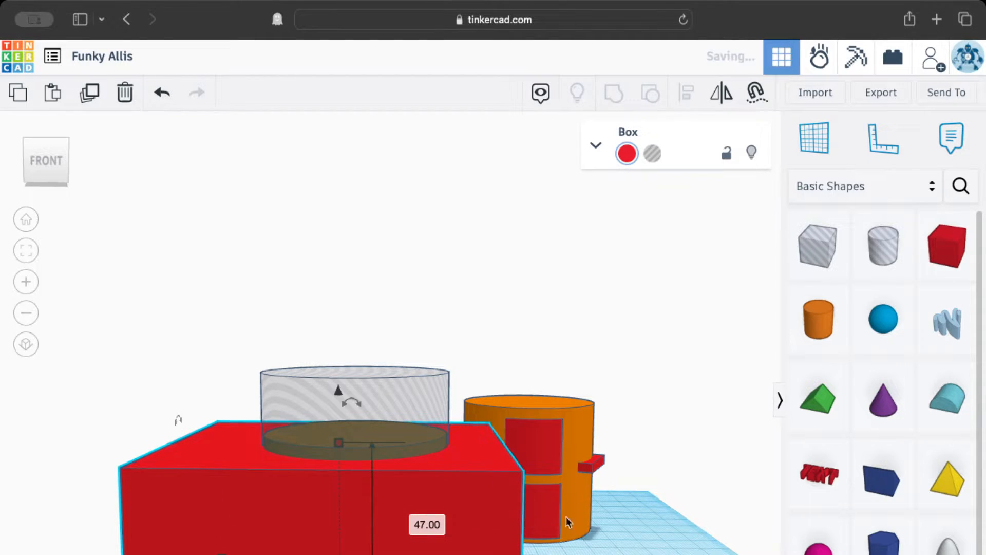
right_click_drag(566, 521, 436, 554)
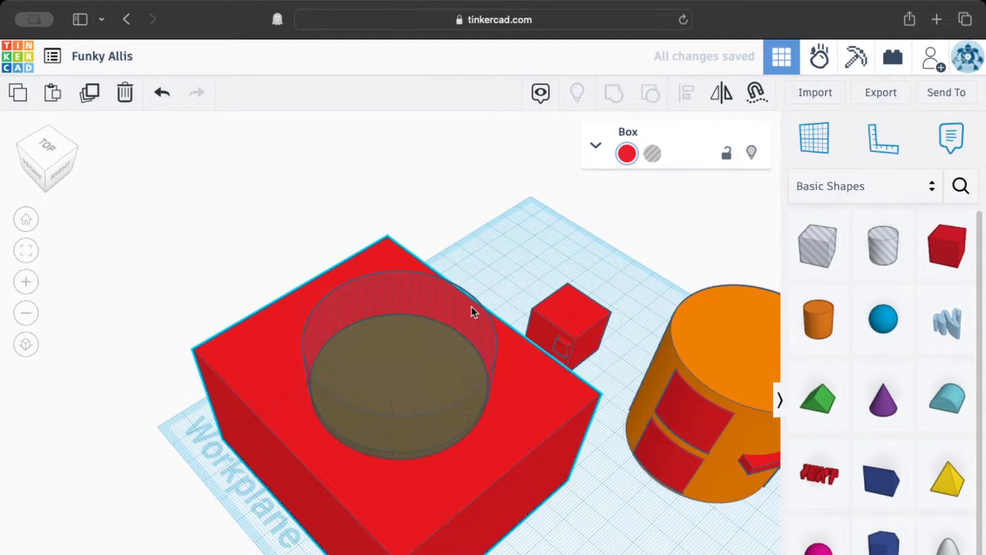
Select the hole cylinder and the surrounding box and group them together.
left_click(471, 308)
left_click(526, 415, "shift")
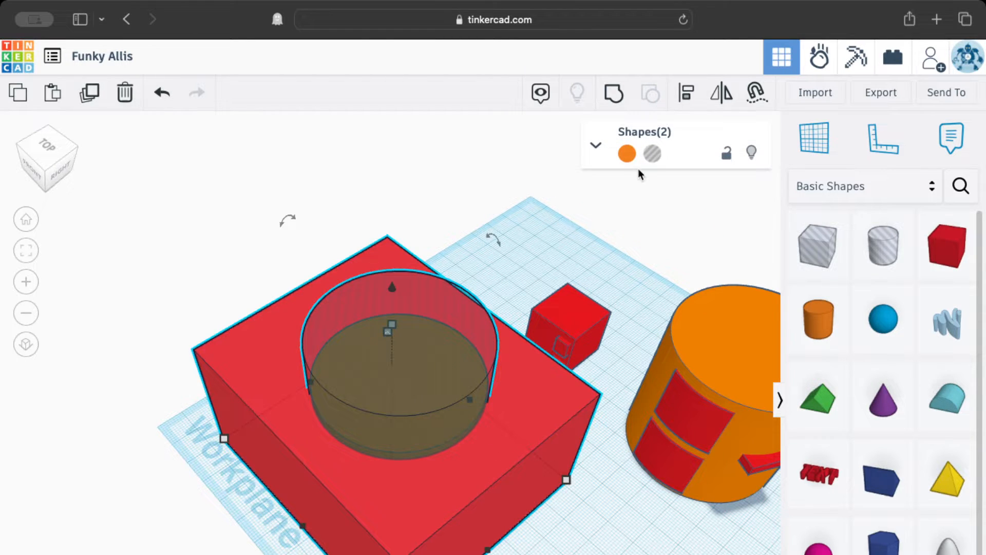
left_click(617, 93)
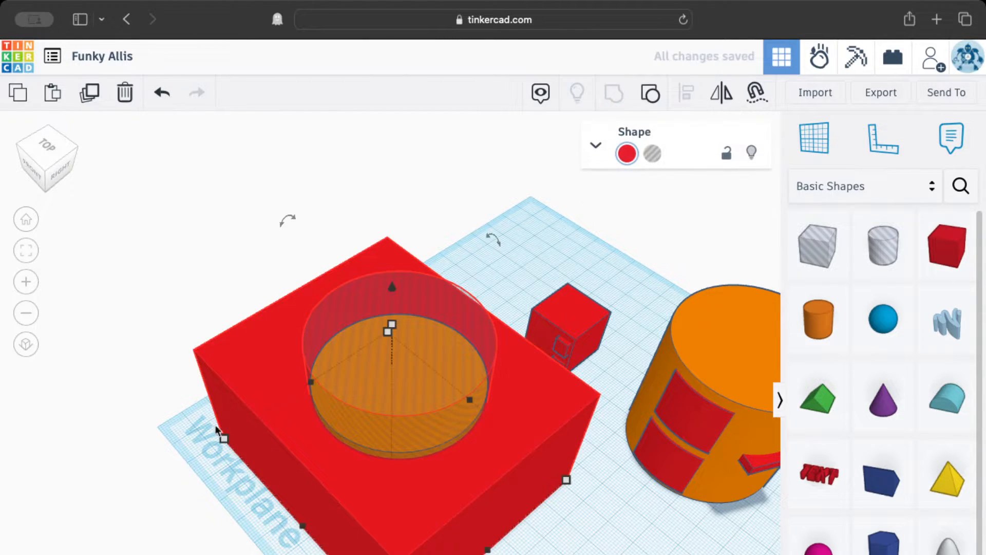
Convert the grouped box with the circular opening into a hole.
right_click_drag(150, 446, 346, 459)
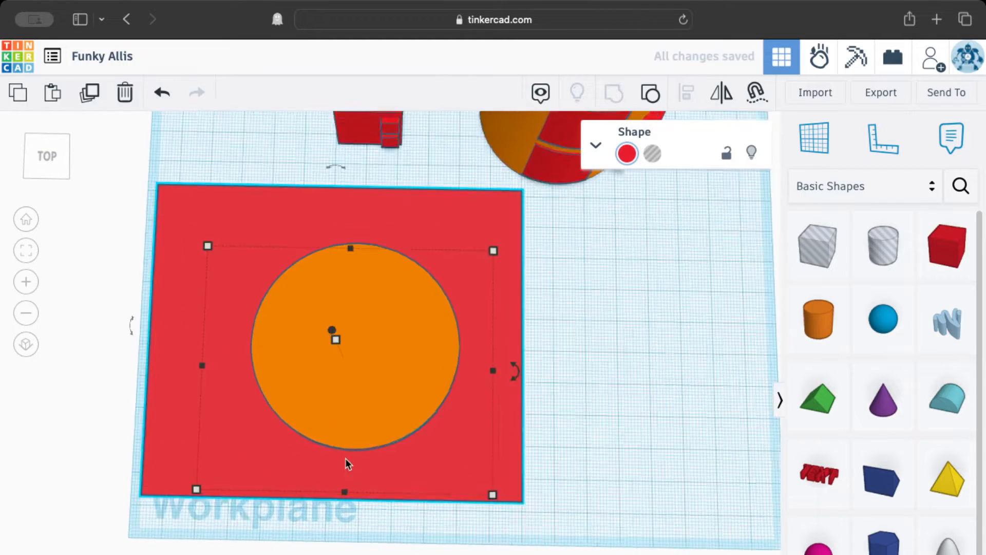
scroll(345, 458, "up", 10)
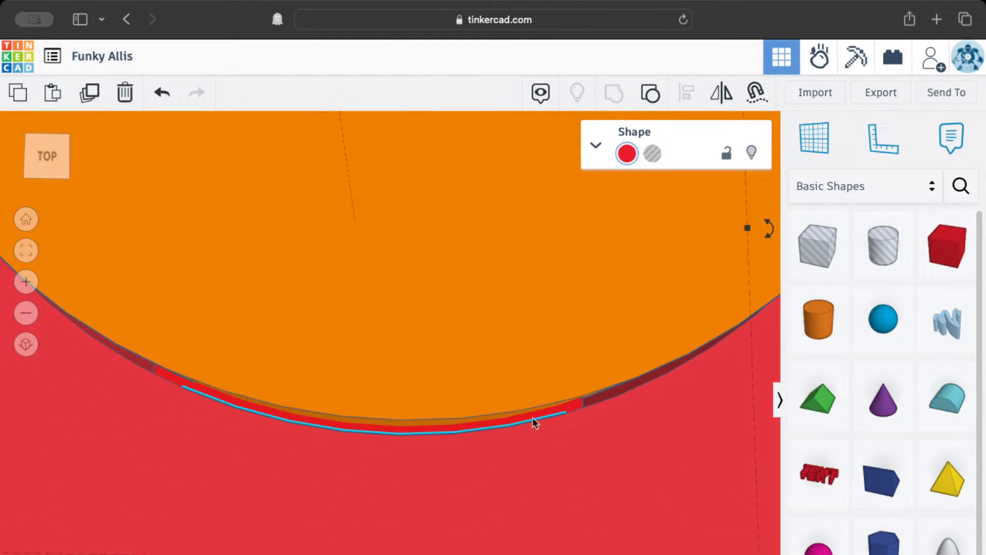
scroll(533, 418, "down", 10)
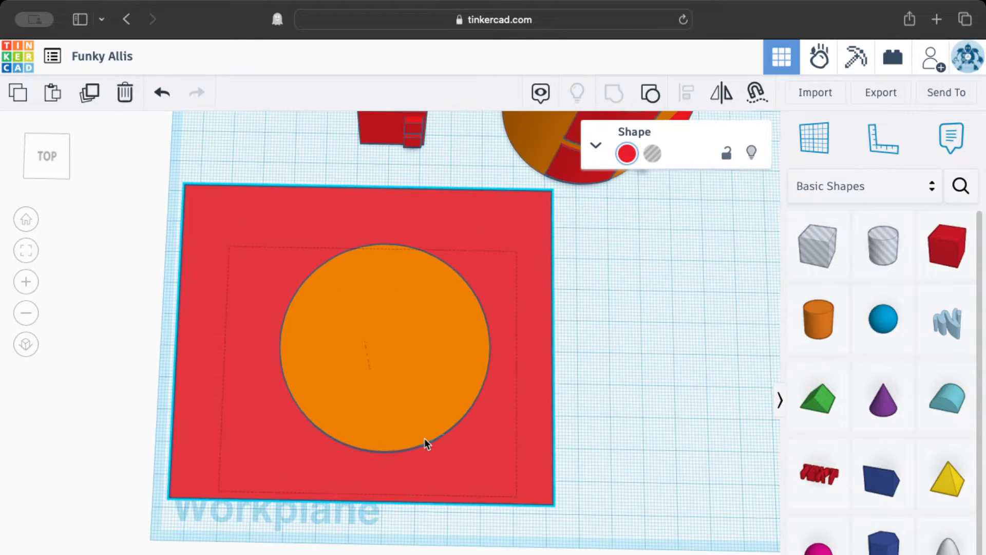
left_click(426, 443)
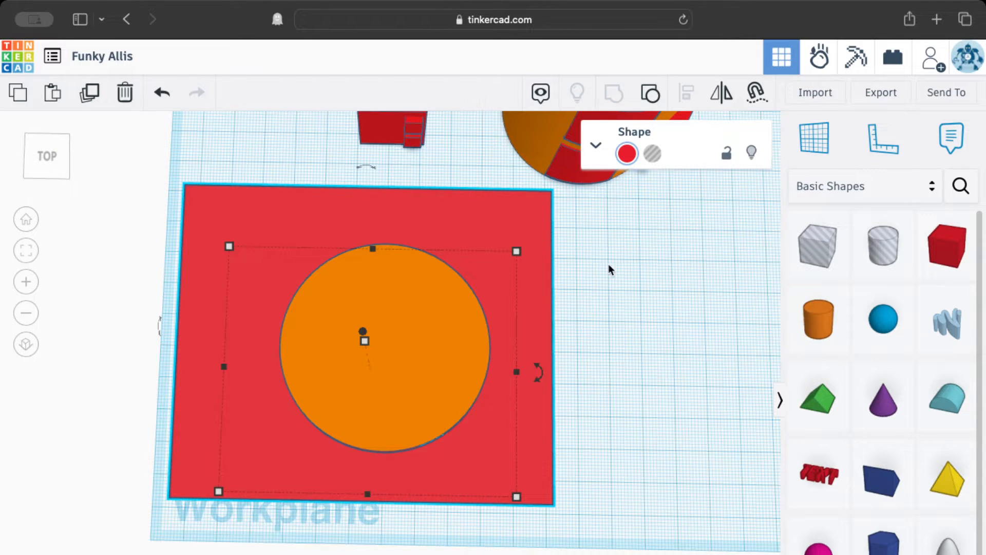
left_click(653, 154)
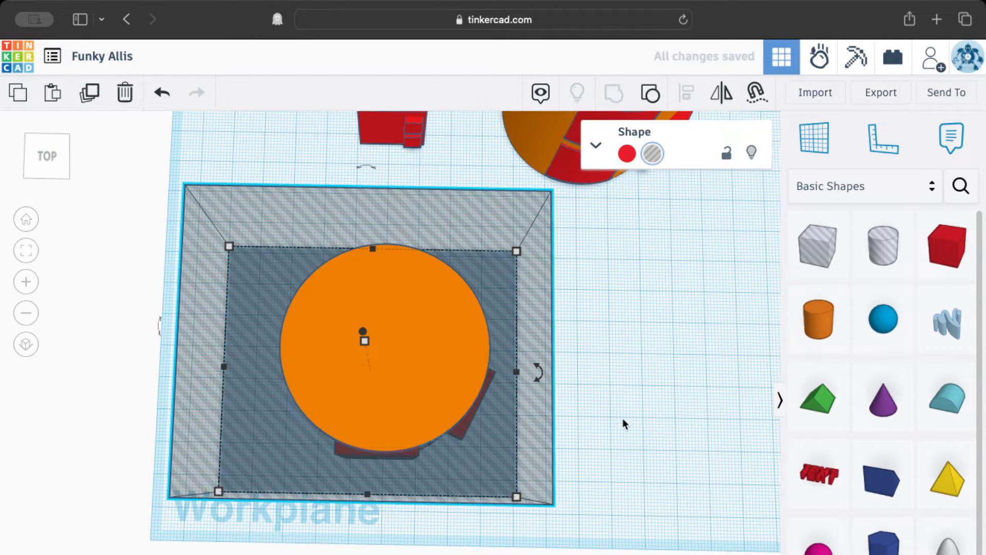
Inspect the hole box, cylinder and drawer pieces from several angles and zoom levels.
right_click_drag(623, 421, 340, 333)
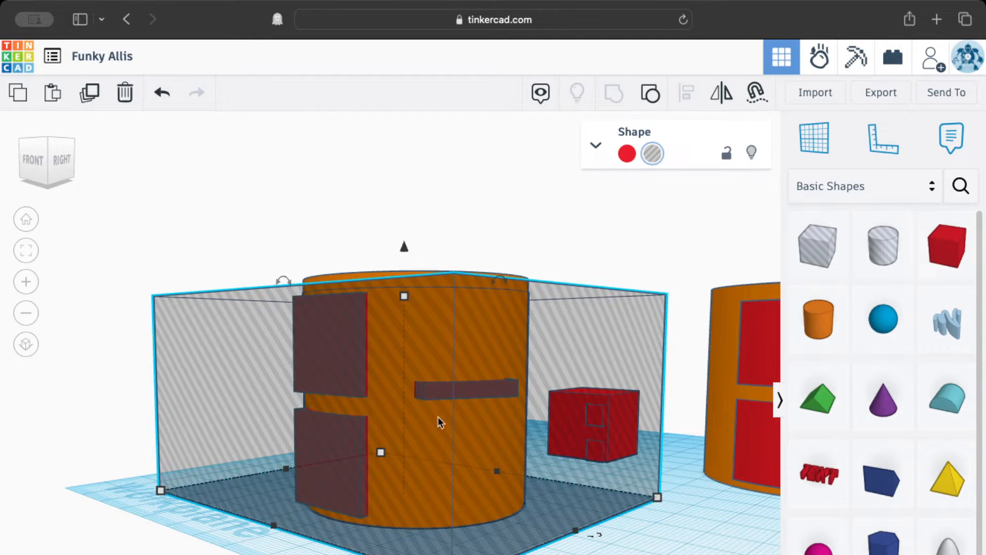
right_click_drag(455, 314, 403, 401)
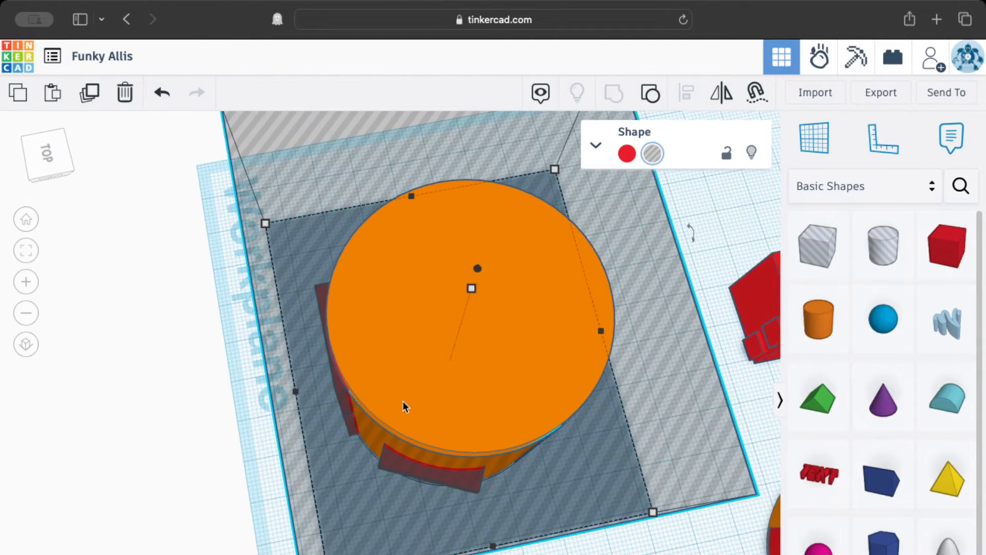
middle_click_drag(403, 402, 514, 435)
right_click_drag(514, 434, 450, 470)
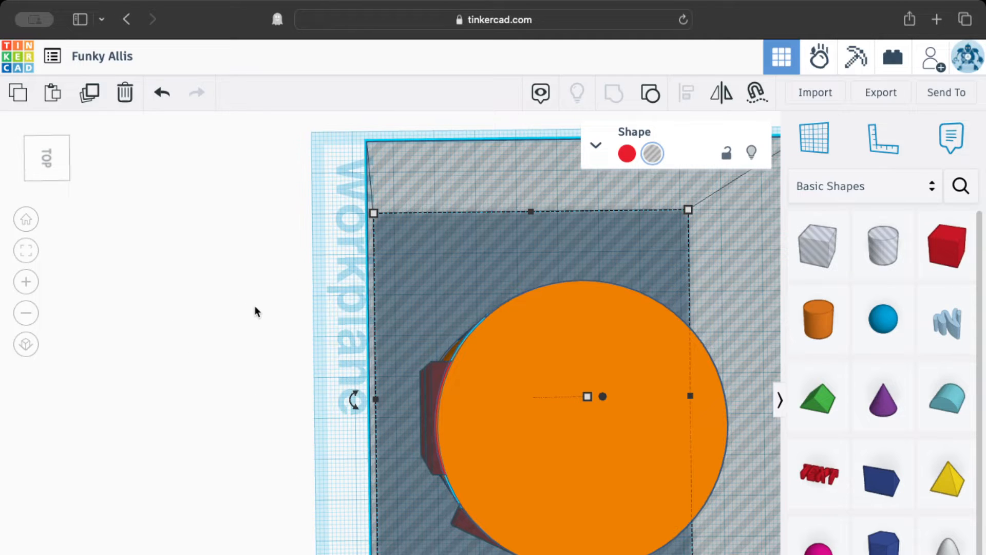
right_click_drag(313, 362, 276, 262)
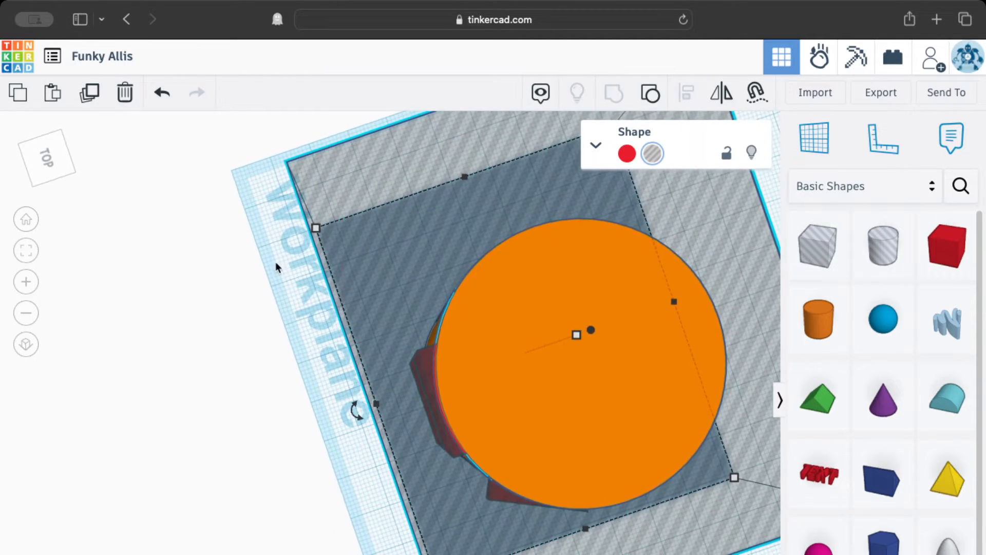
left_click_drag(276, 263, 540, 433)
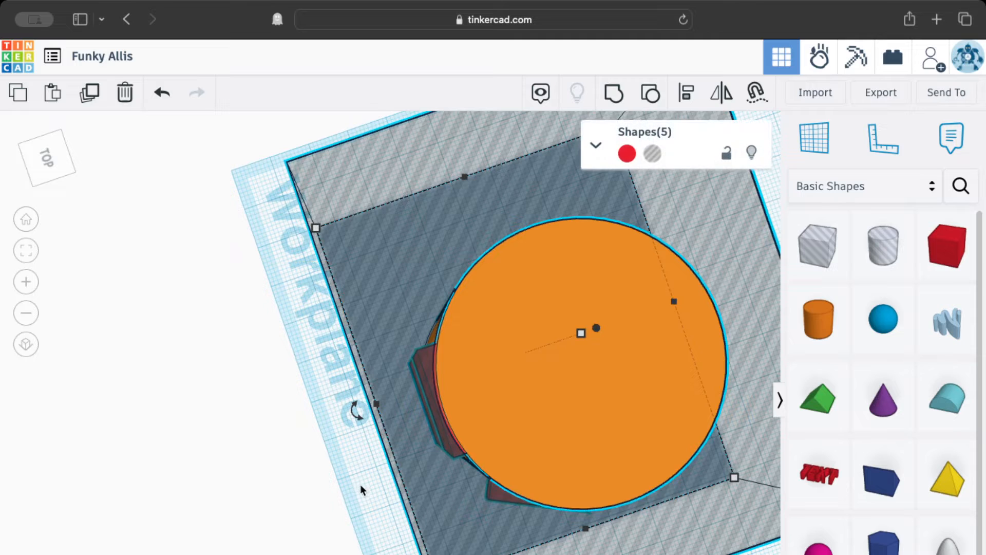
right_click_drag(360, 484, 278, 496)
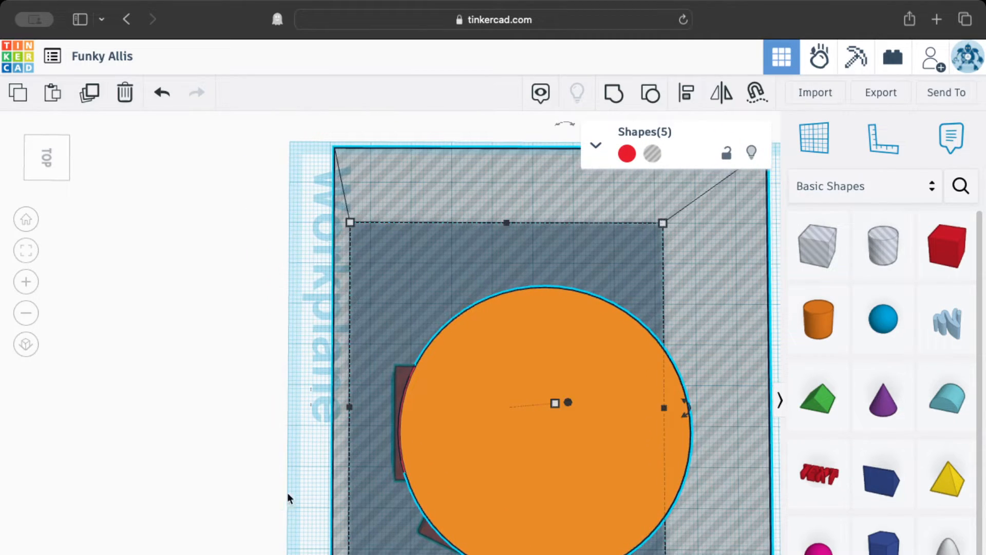
scroll(400, 437, "up", 5)
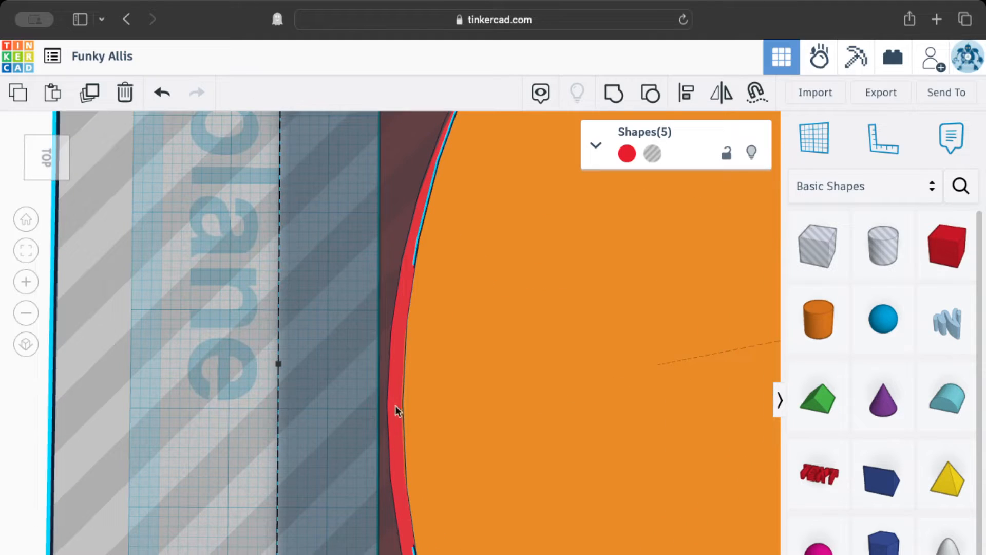
scroll(383, 363, "down", 3)
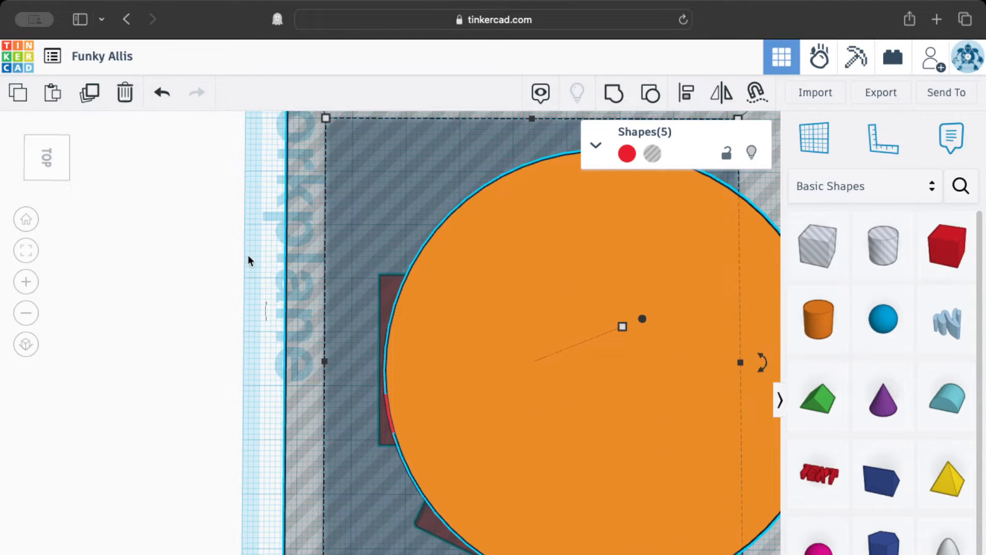
left_click_drag(263, 261, 380, 432)
scroll(266, 469, "down", 5)
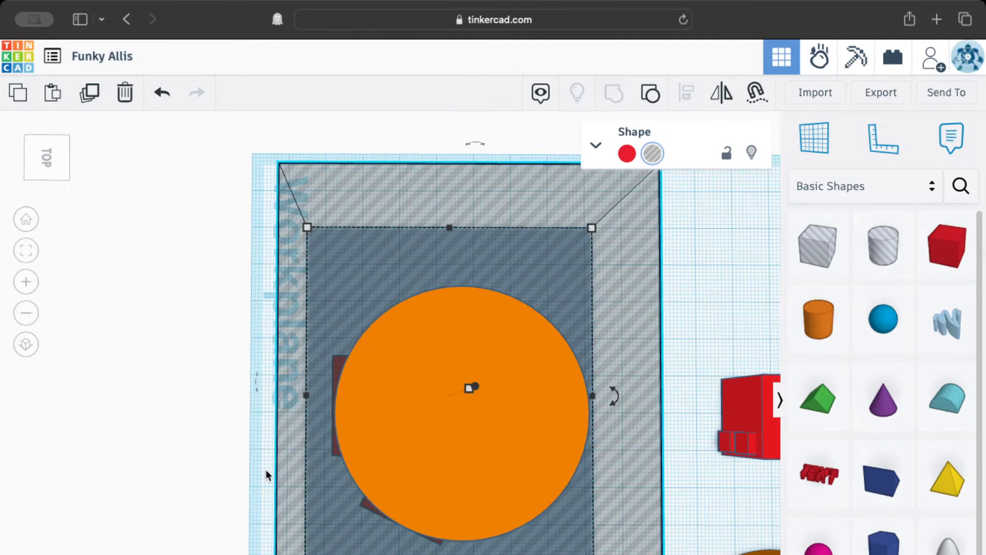
left_click(266, 469)
right_click_drag(129, 450, 288, 466)
Select the red drawer pieces together with the framing hole box and group them to trim the drawers flush with the cylinder wall.
left_click_drag(268, 244, 390, 539)
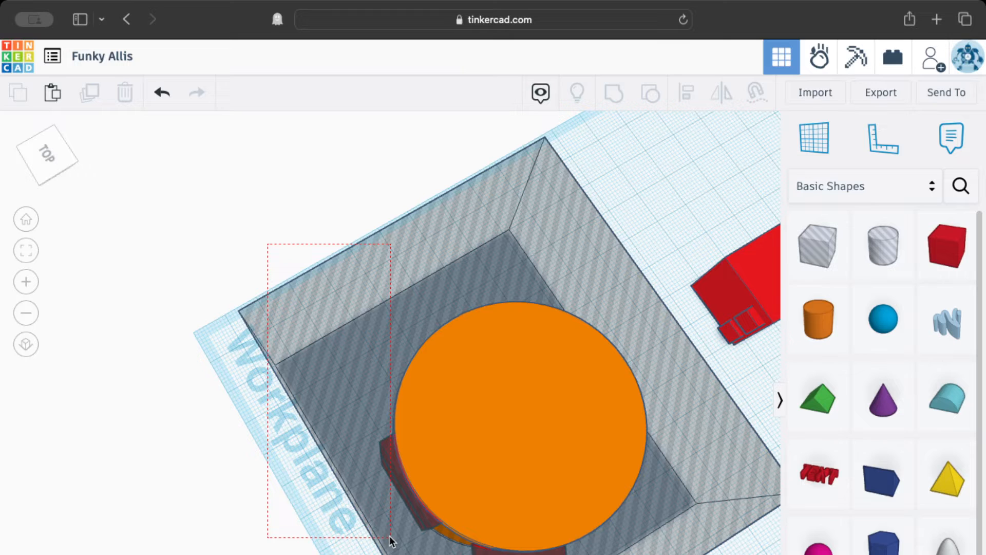
left_click_drag(390, 537, 391, 538)
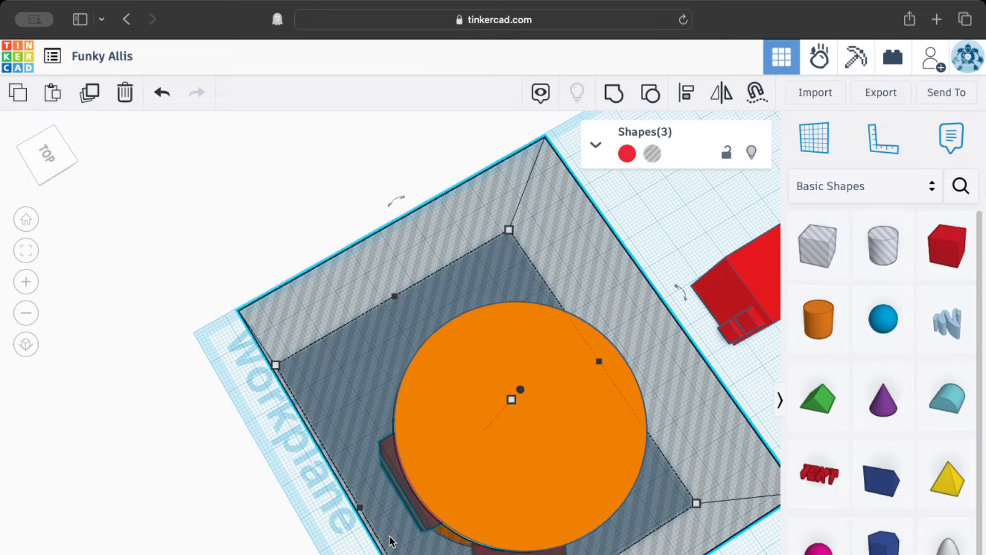
right_click_drag(377, 554, 180, 552)
middle_click_drag(151, 437, 334, 377)
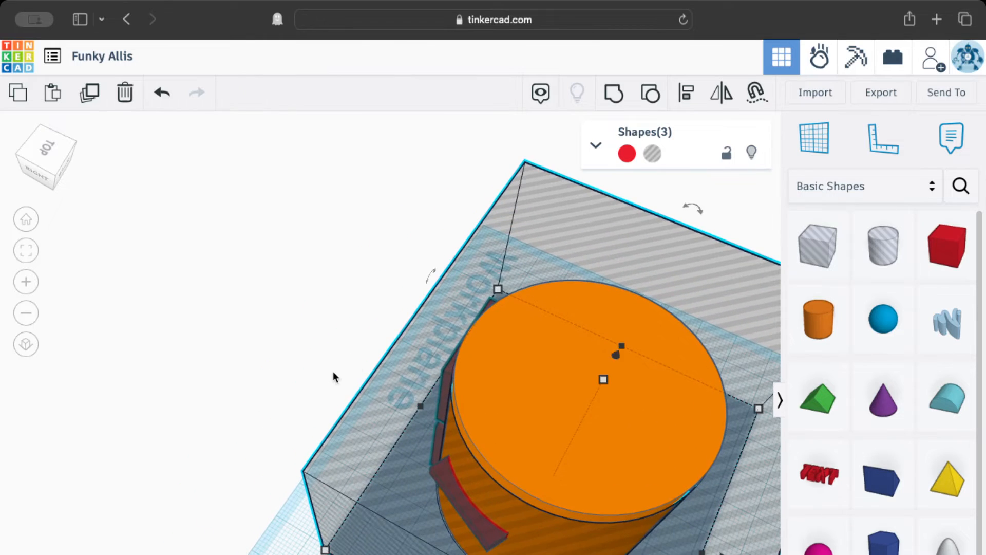
right_click_drag(335, 377, 258, 421)
middle_click_drag(259, 417, 347, 385)
right_click_drag(347, 385, 332, 388)
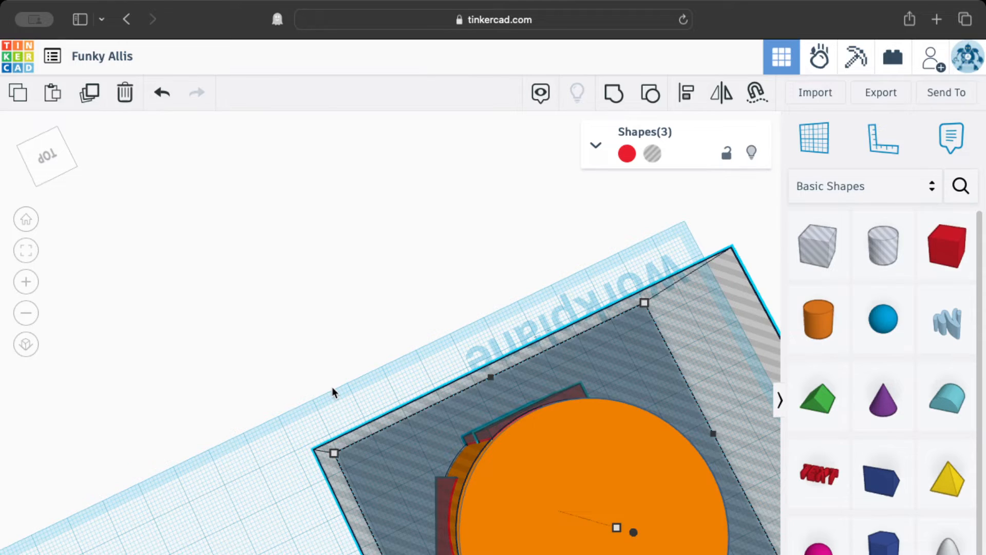
left_click_drag(323, 373, 445, 554)
left_click_drag(445, 554, 438, 535)
left_click_drag(439, 537, 437, 538)
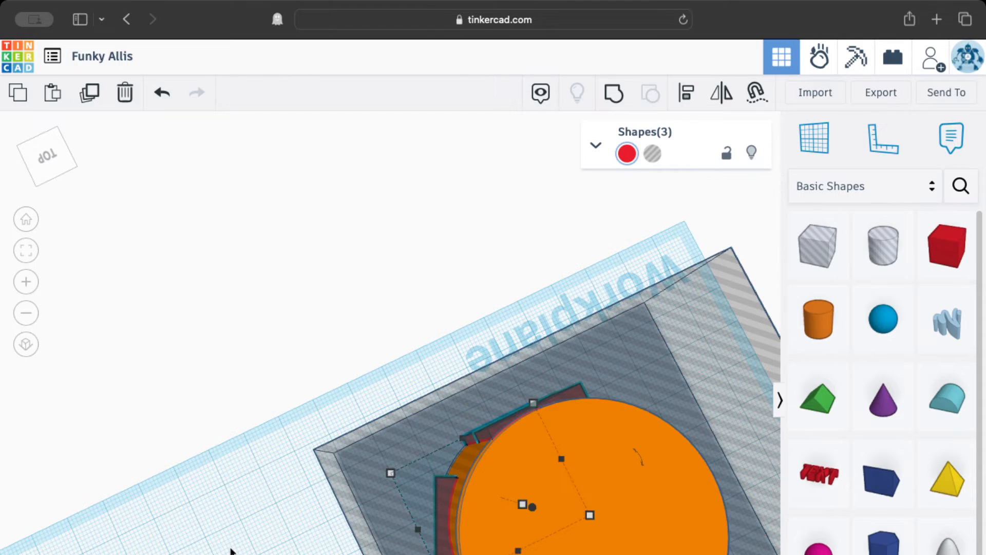
right_click_drag(230, 551, 454, 471)
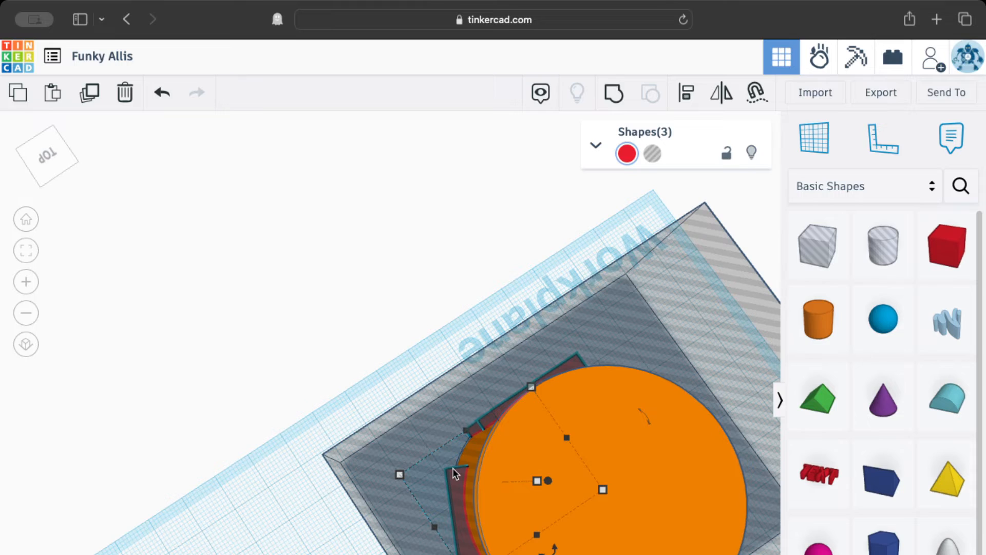
middle_click_drag(455, 474, 468, 410)
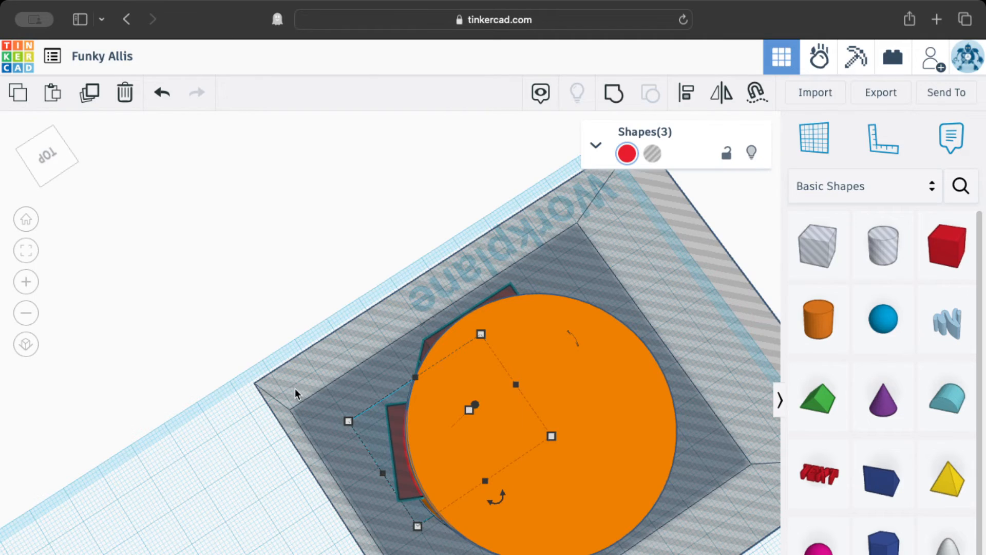
left_click(289, 413, "shift")
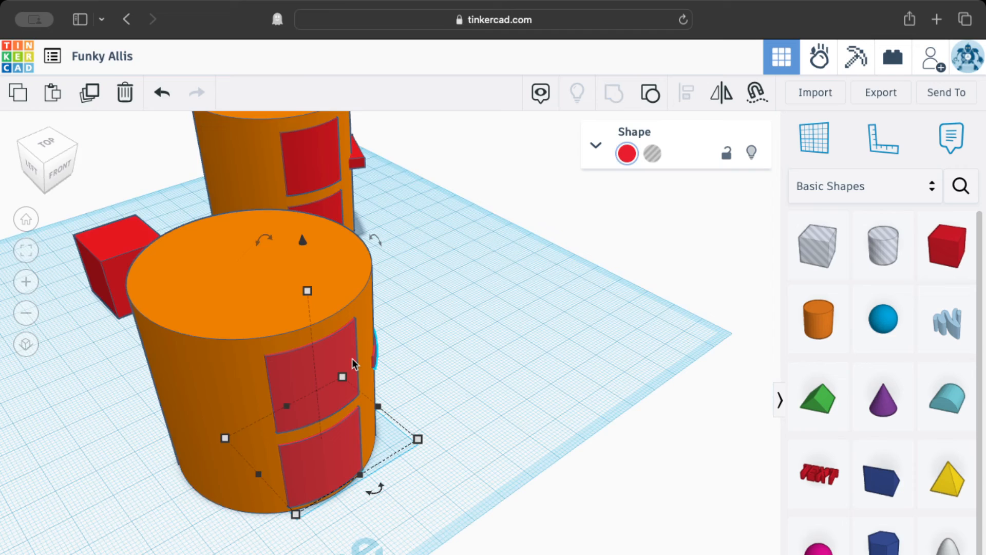
scroll(353, 364, "up", 2)
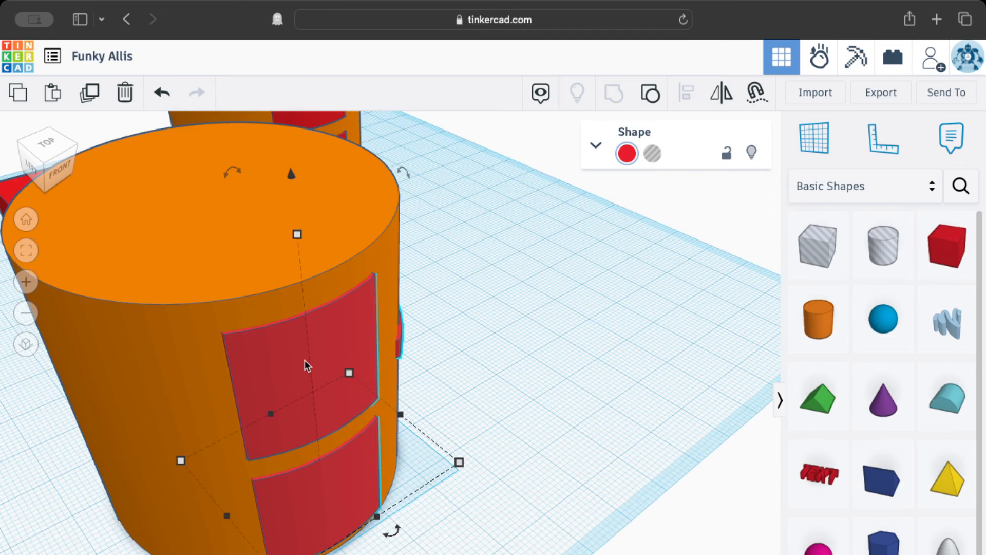